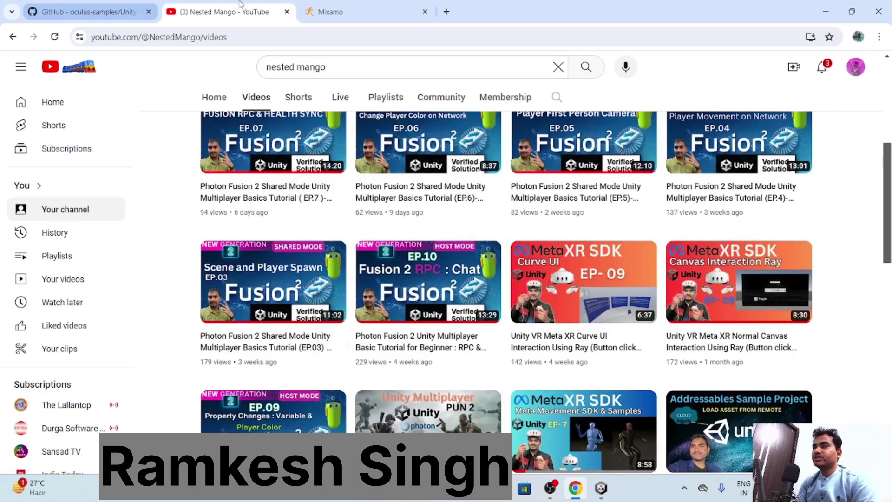
Leave the Quest hand-tracking demo for the Mixamo page showing soldier character CH15_NONPBR.
left_click(315, 8)
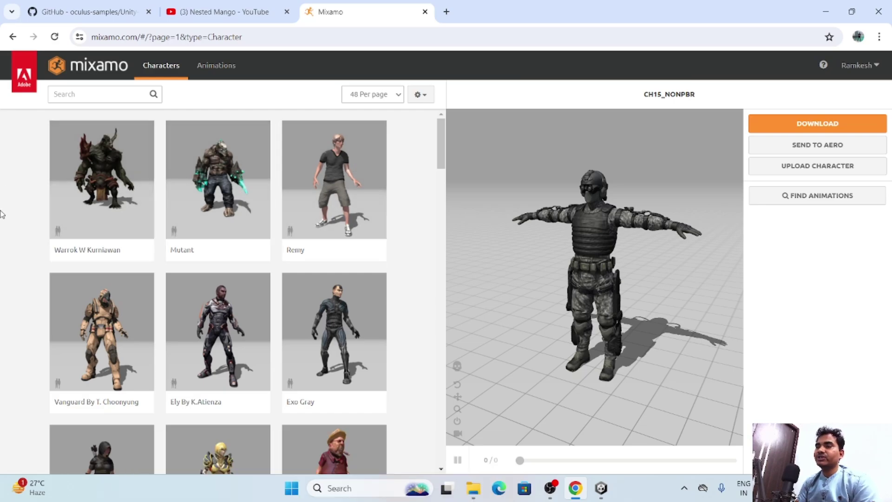
Open the Unity-Movement README on GitHub and scroll to its Getting Started section.
left_click(223, 12)
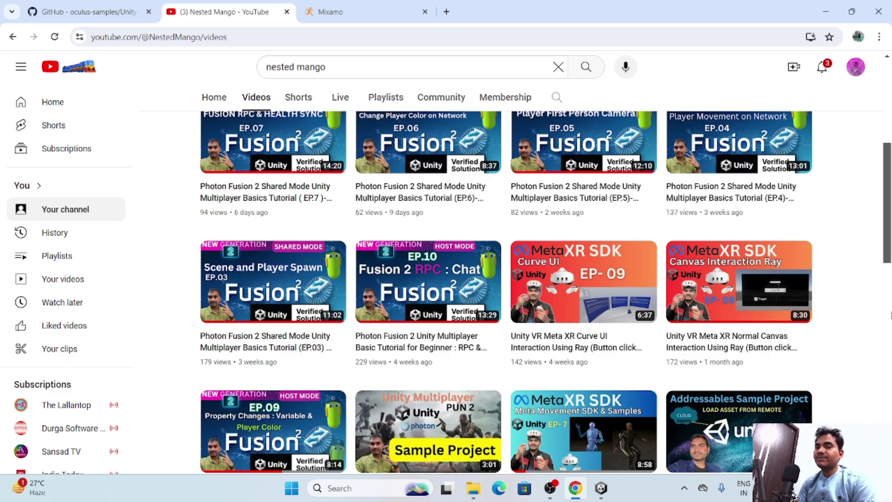
left_click(88, 12)
scroll(325, 225, "up", 2)
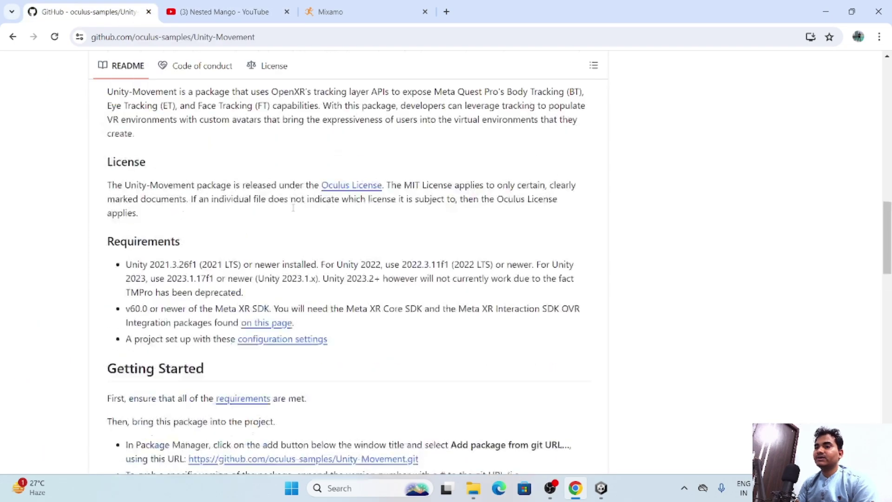
scroll(302, 237, "down", 3)
scroll(242, 284, "down", 1)
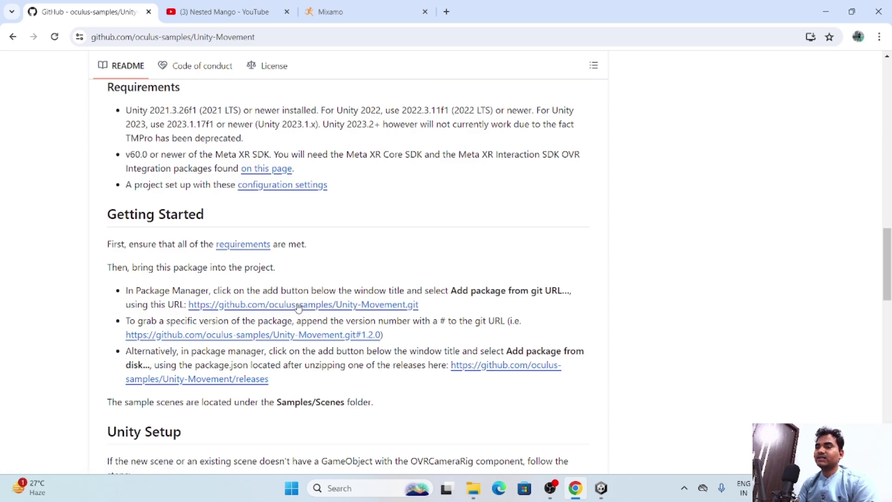
Check the YouTube videos page, review the README's package git URL, then bring up Unity.
key("ctrl+Tab")
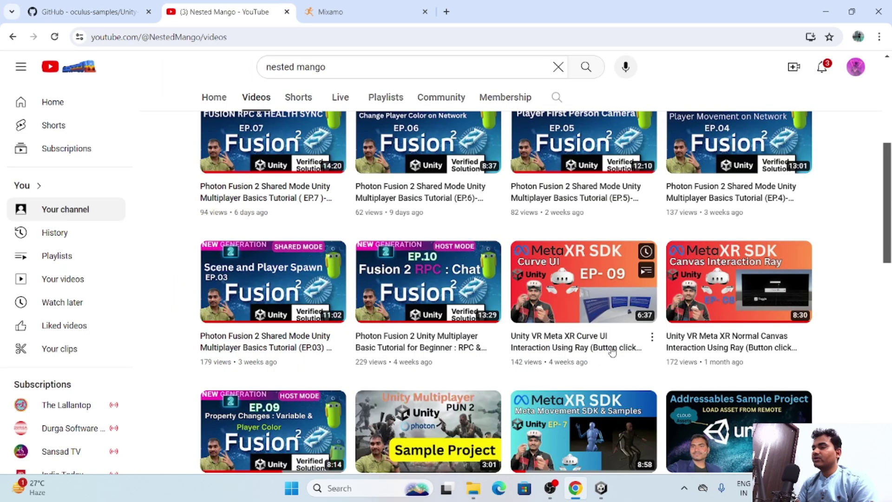
mouse_move(585, 432)
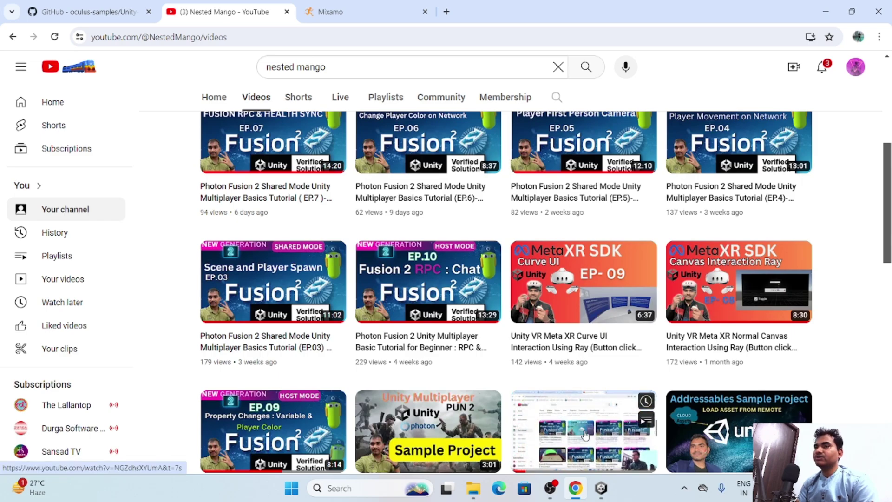
key("ctrl+shift+Tab")
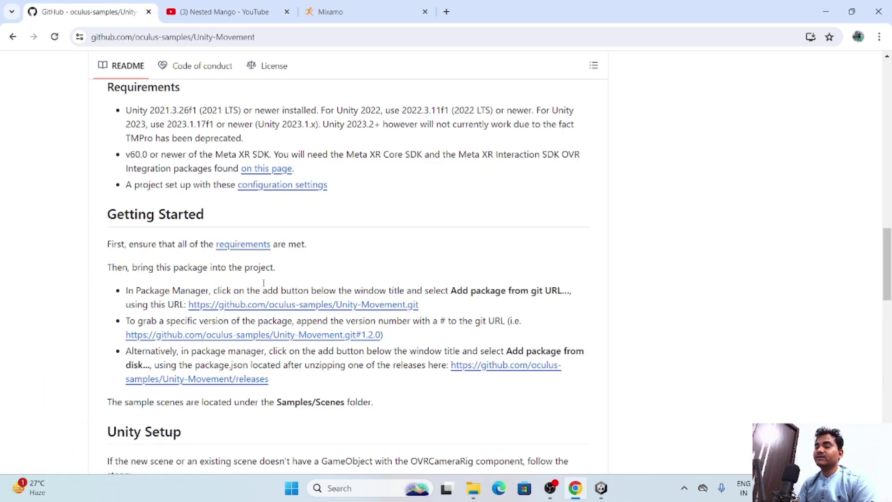
scroll(264, 283, "up", 5)
scroll(401, 317, "down", 7)
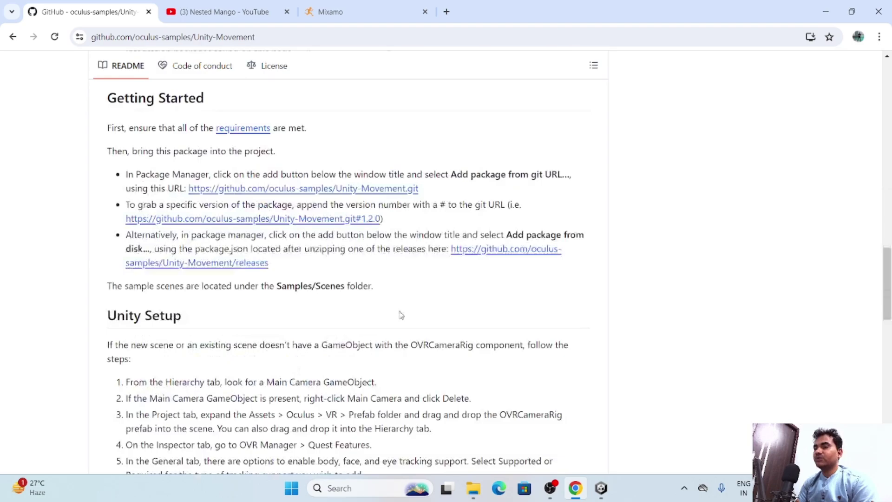
left_click(601, 488)
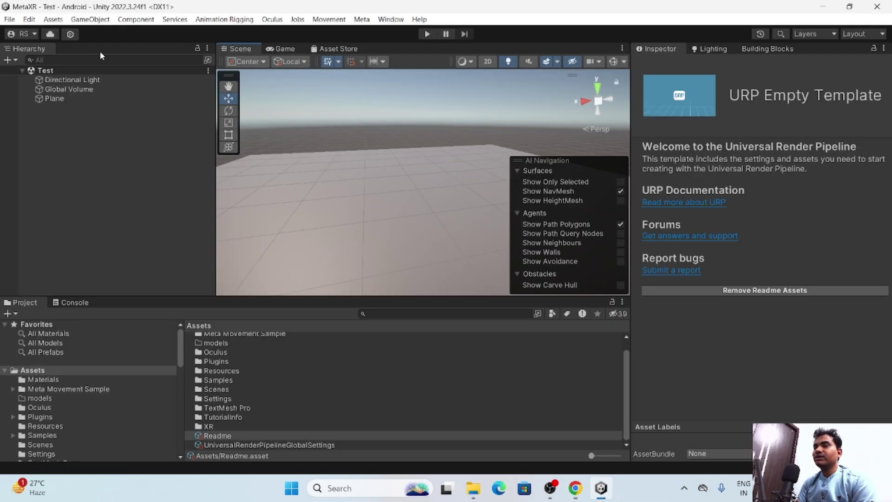
Open Package Manager's add-from-git-URL option, confirm Meta Movement 4.3.0 is installed, then close it.
left_click(401, 18)
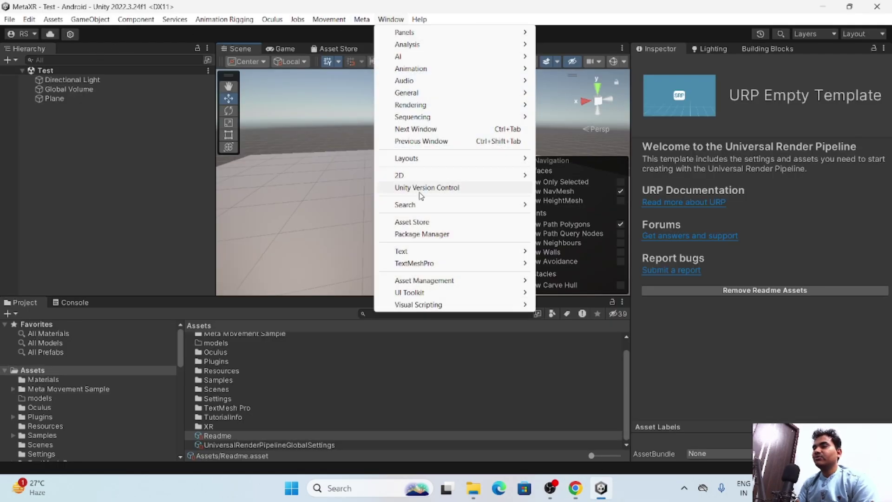
left_click(429, 235)
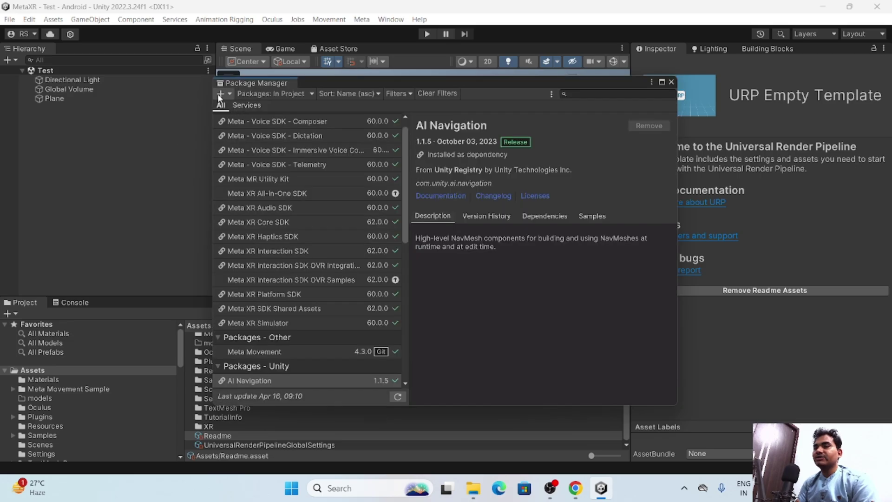
left_click(221, 94)
left_click(277, 132)
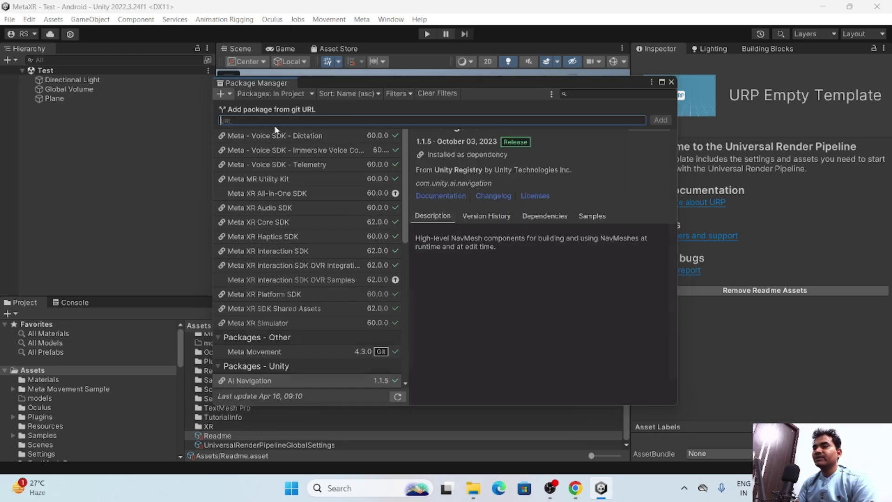
left_click(671, 83)
left_click(671, 83)
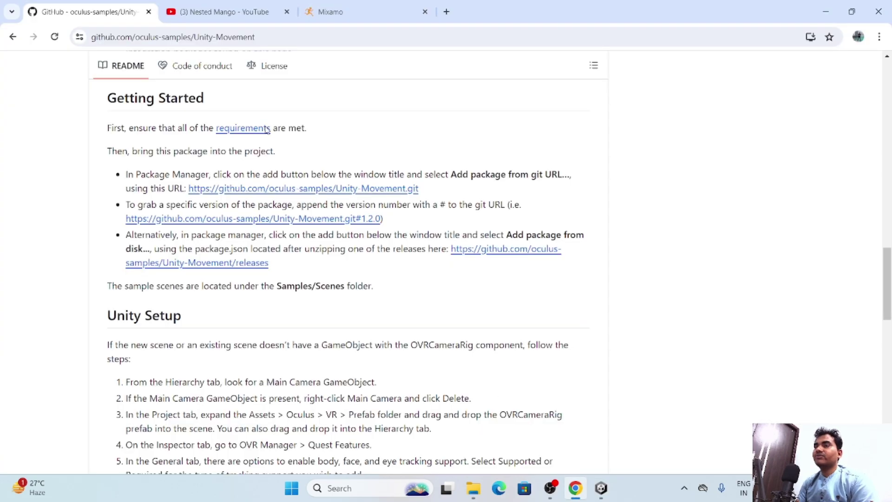
Open Mixamo's download settings for CH15_NONPBR with FBX Binary format and T-pose.
left_click(330, 12)
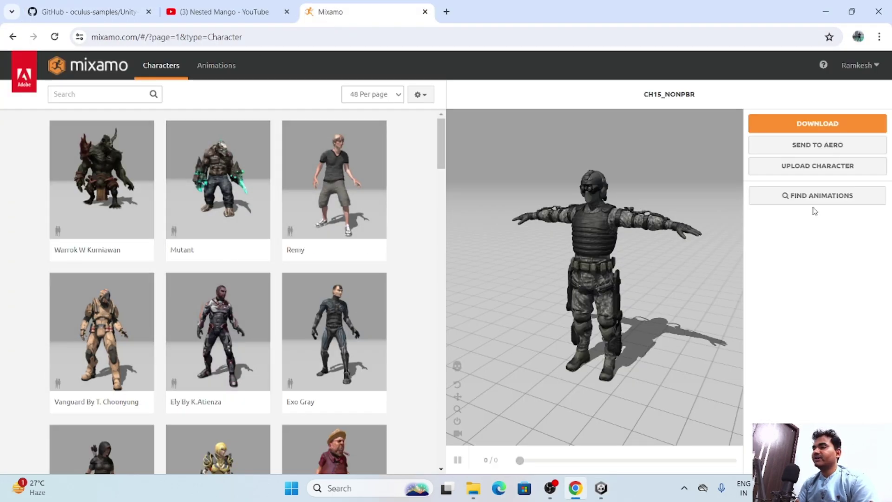
left_click(767, 124)
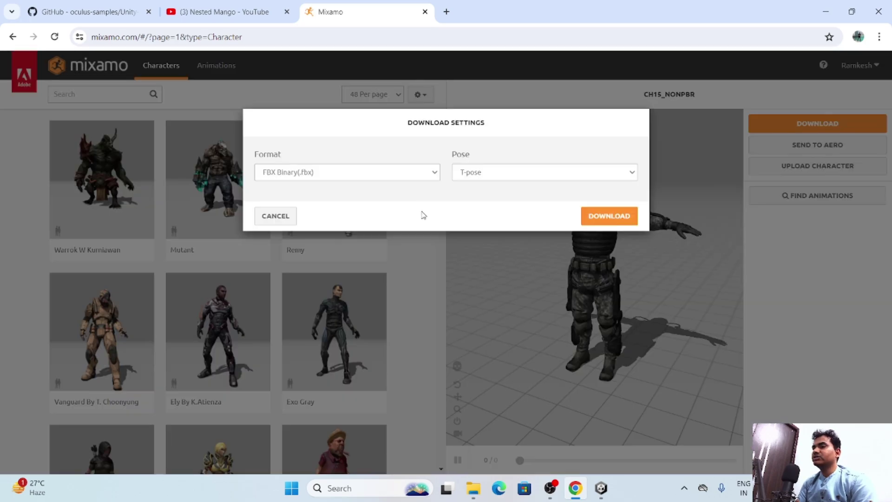
Drag Ch15_nonPBR.fbx from Downloads into Assets/models and show its Import Settings.
left_click(601, 488)
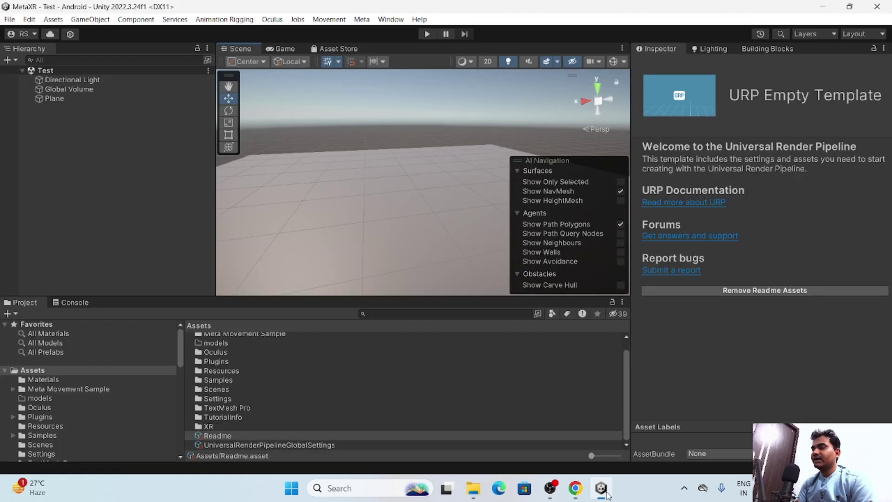
scroll(51, 406, "down", 2)
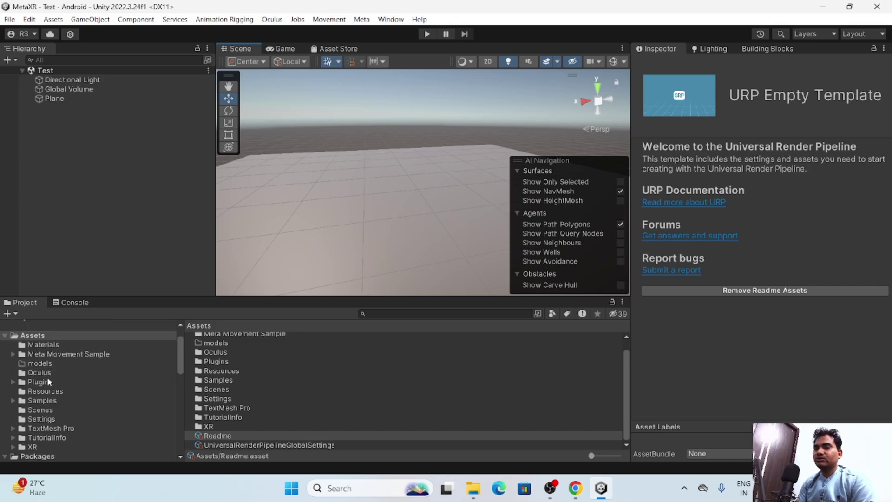
left_click(47, 363)
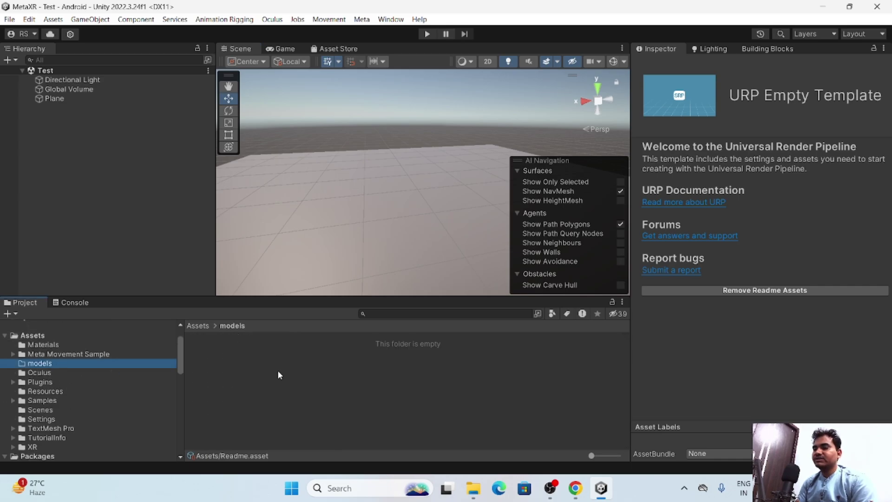
left_click(474, 496)
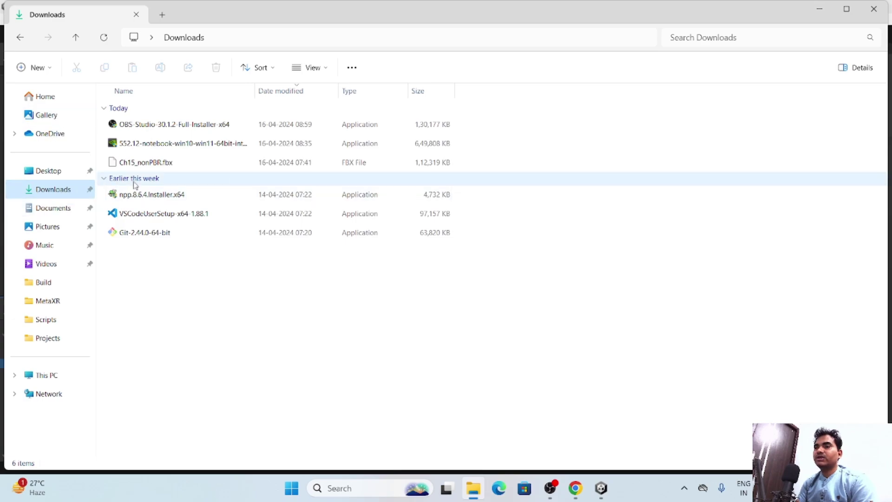
left_click_drag(152, 165, 365, 404)
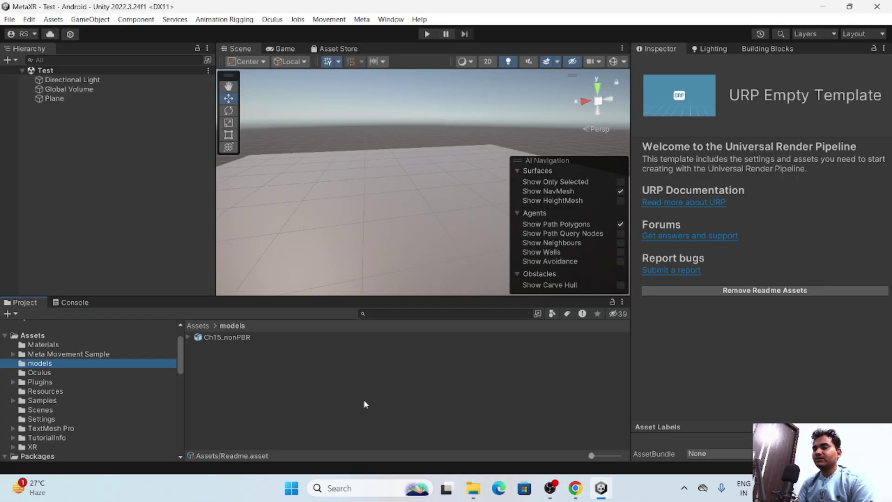
left_click(212, 338)
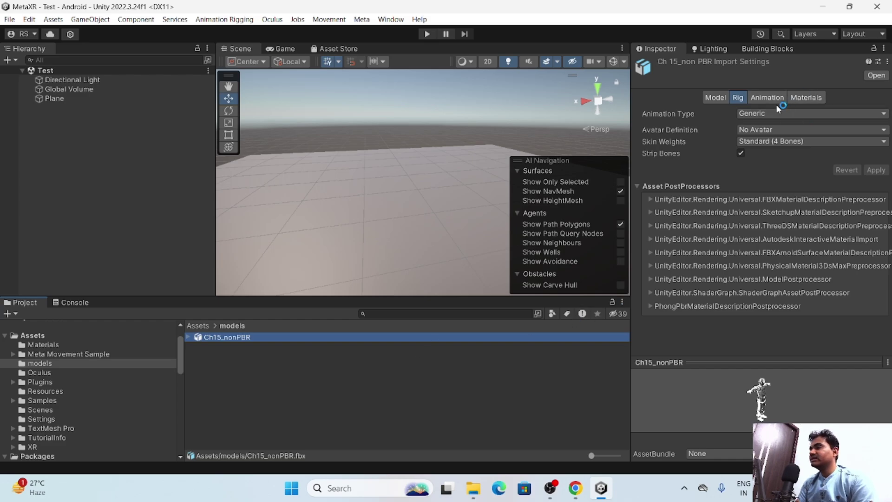
Extract the soldier's textures and materials into the models folder, fixing normal textures as normal maps.
left_click(814, 99)
left_click(795, 138)
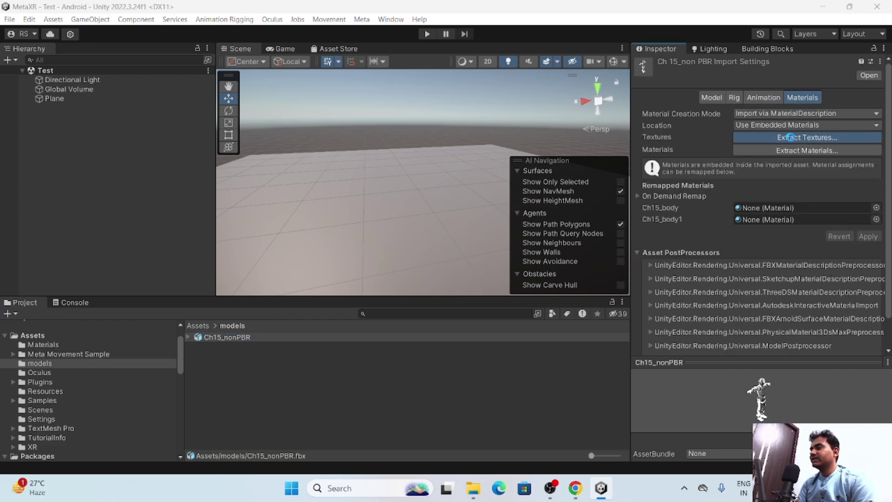
left_click(361, 288)
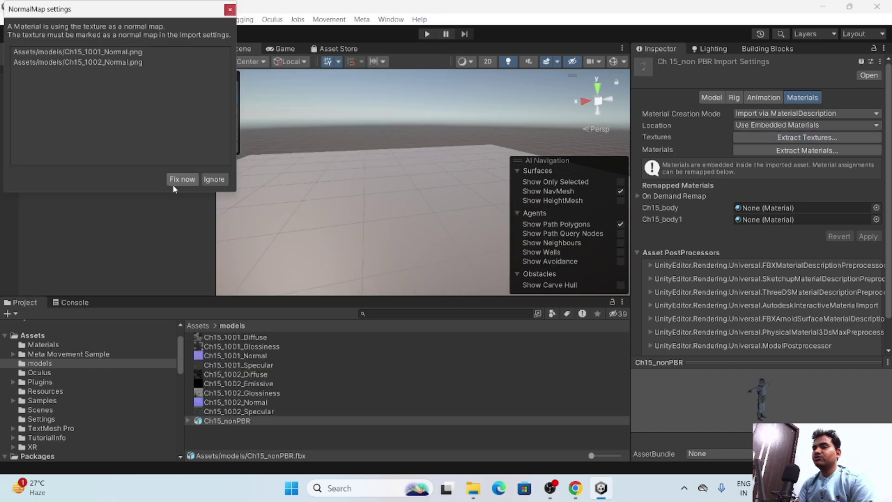
left_click(173, 181)
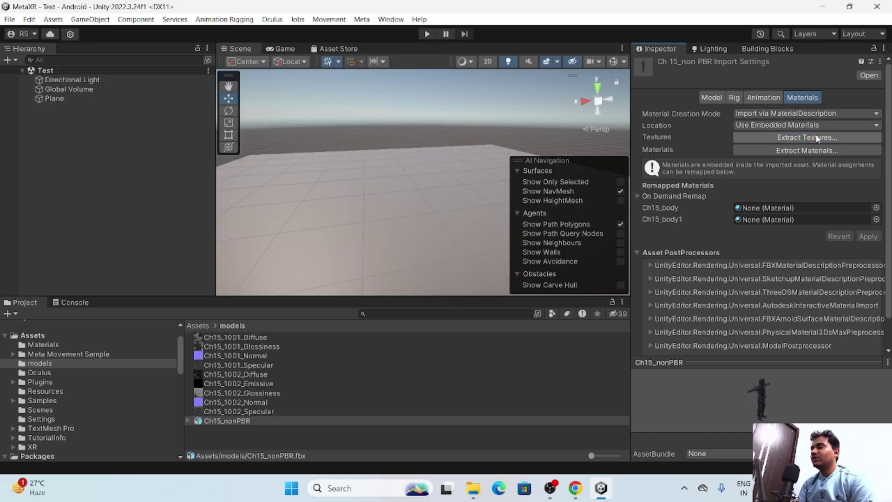
left_click(795, 150)
left_click(359, 287)
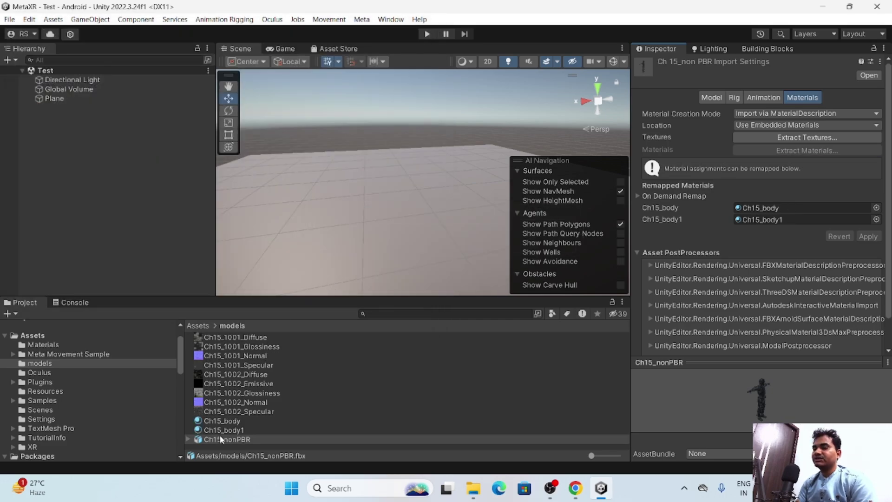
Place the Ch15_nonPBR soldier in the Test scene and frame it in view.
left_click_drag(222, 438, 455, 156)
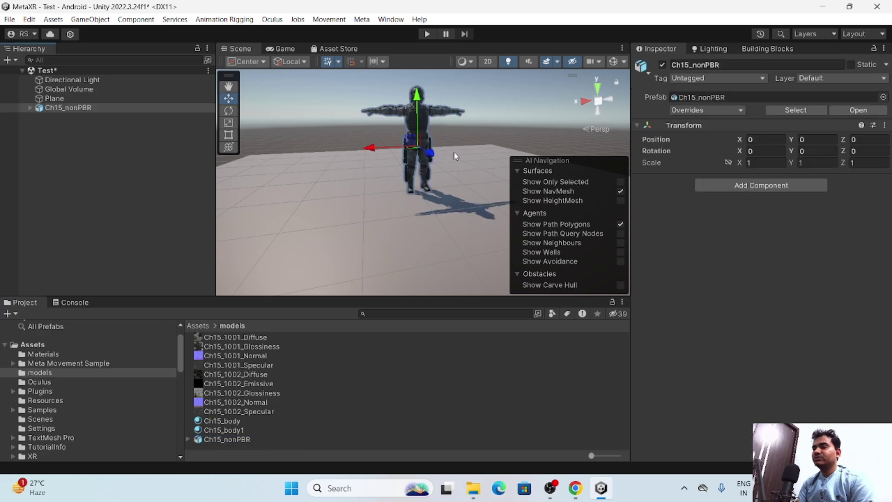
key("f")
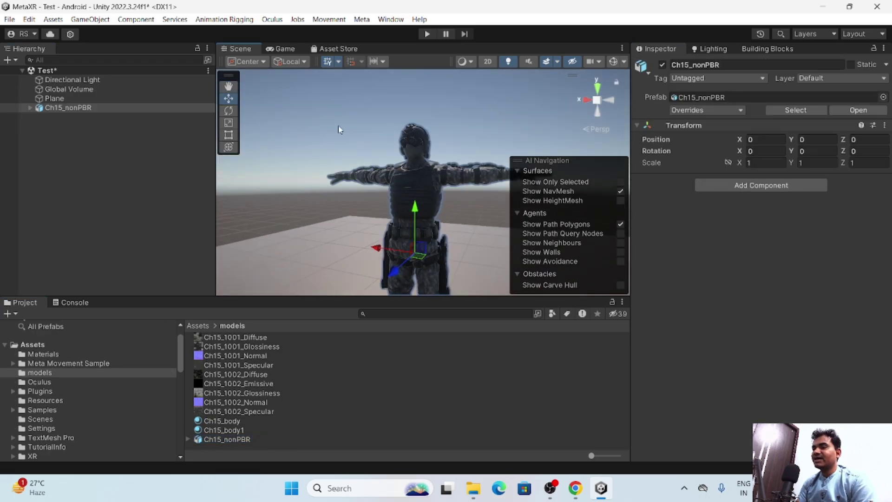
scroll(338, 129, "up", 4)
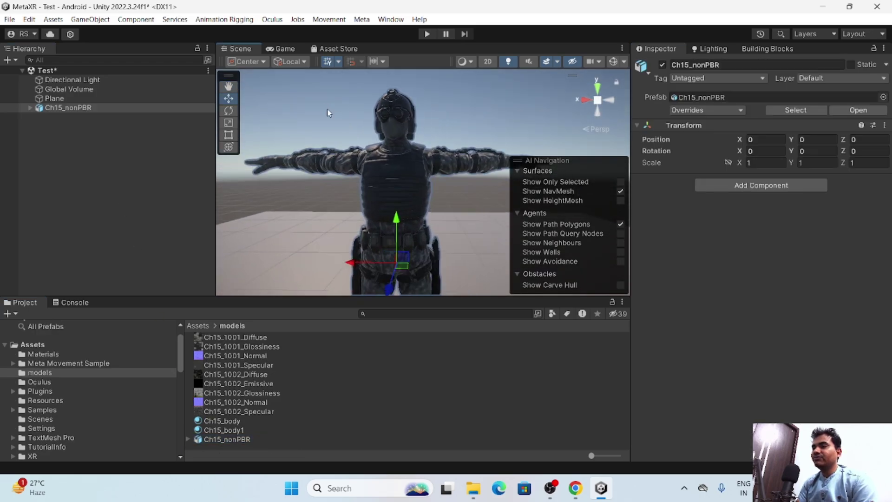
left_click(60, 146)
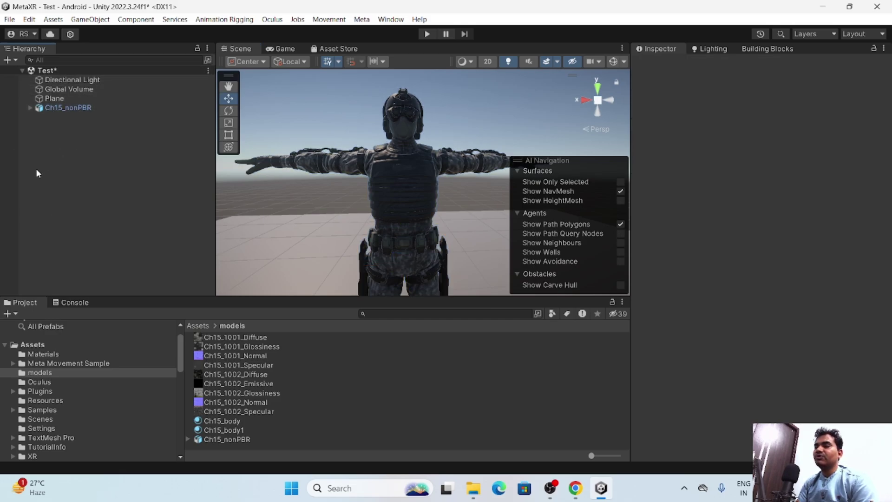
Show the Meta XR Interaction SDK OVR Integration package contents in the Project tree.
scroll(80, 406, "down", 3)
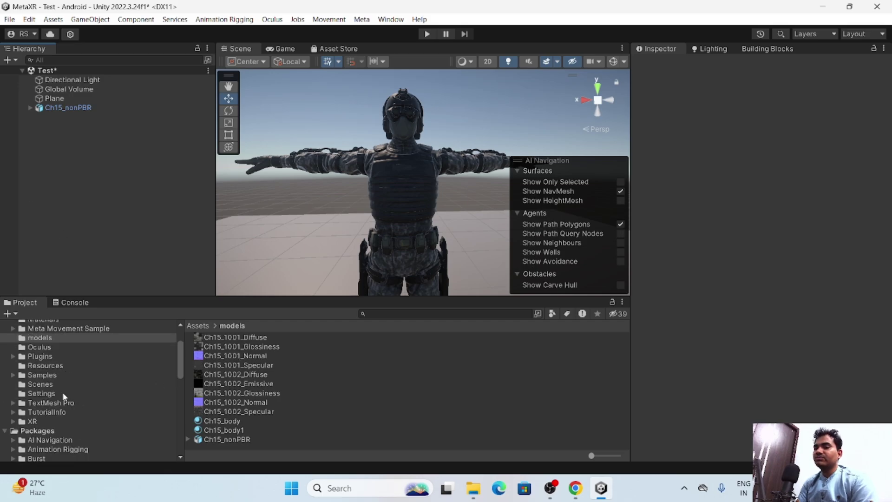
scroll(79, 372, "up", 3)
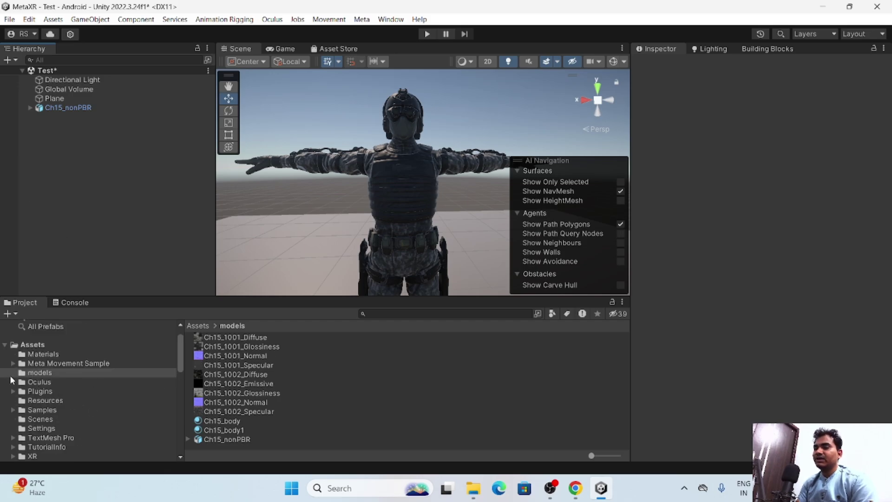
scroll(97, 359, "down", 10)
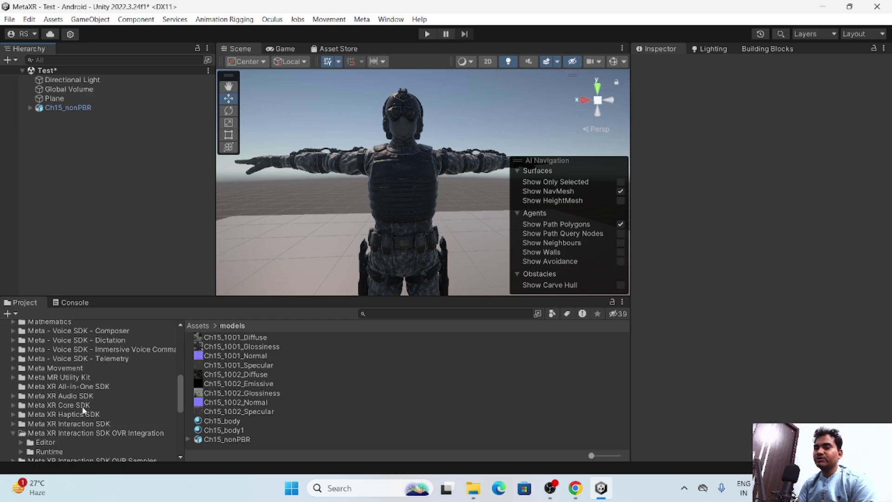
left_click(11, 433)
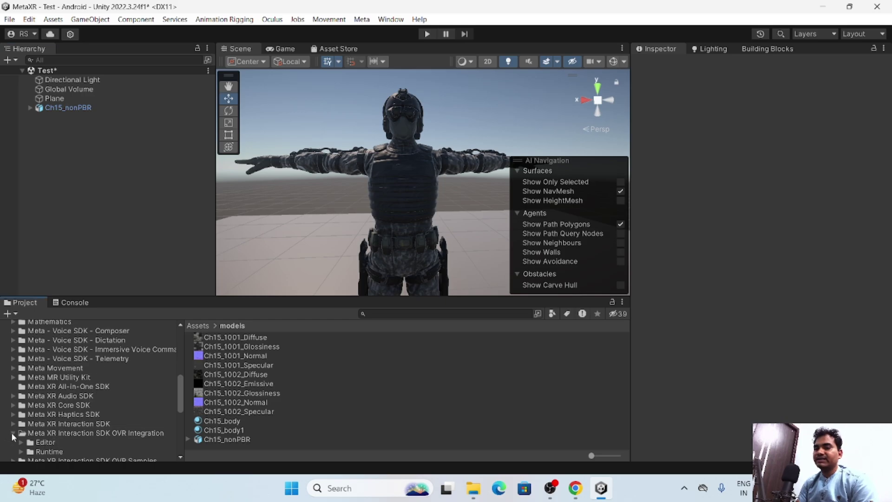
scroll(74, 385, "down", 2)
left_click(60, 400)
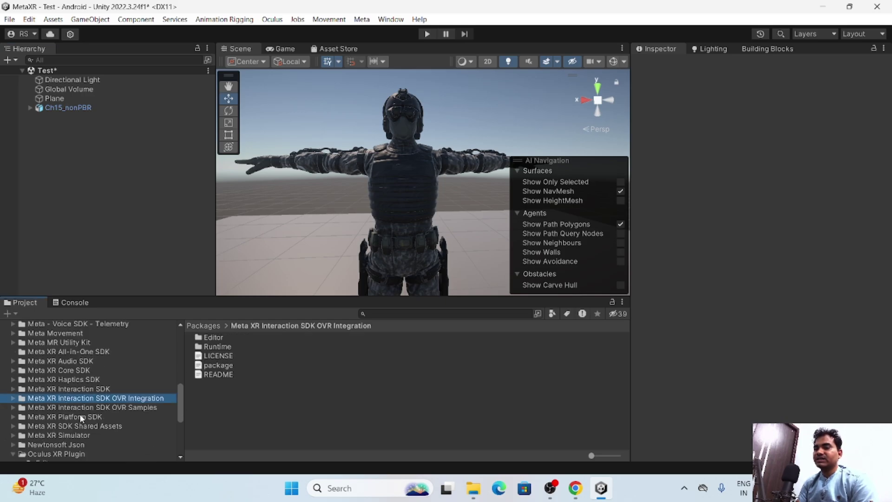
Browse the YouTube videos page and Unity-Movement README, then return to the Unity editor.
left_click(577, 488)
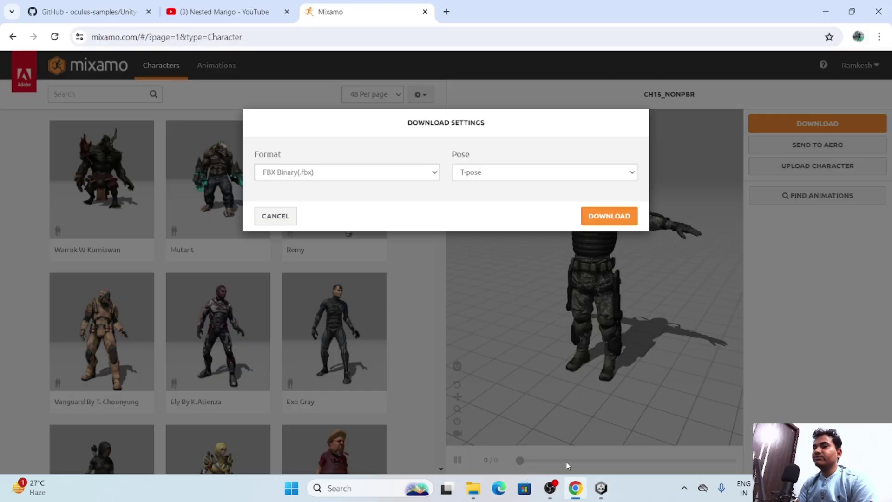
left_click(223, 11)
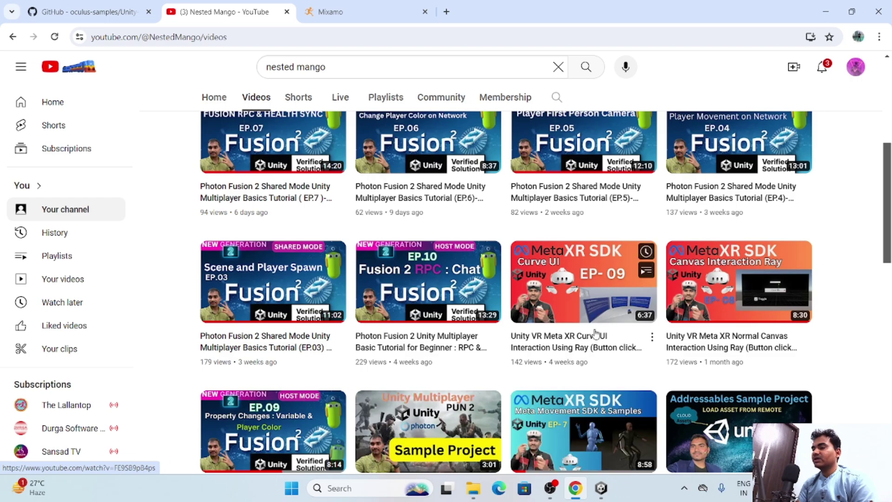
scroll(644, 335, "down", 5)
scroll(358, 125, "up", 3)
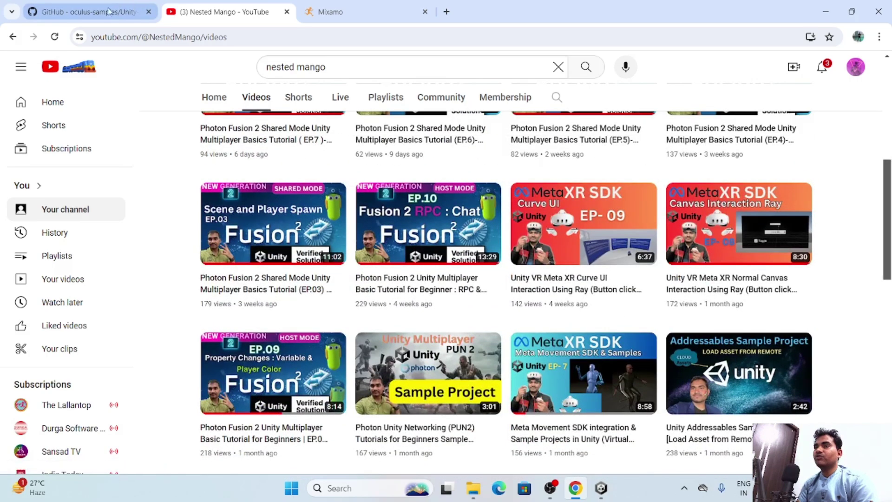
left_click(88, 11)
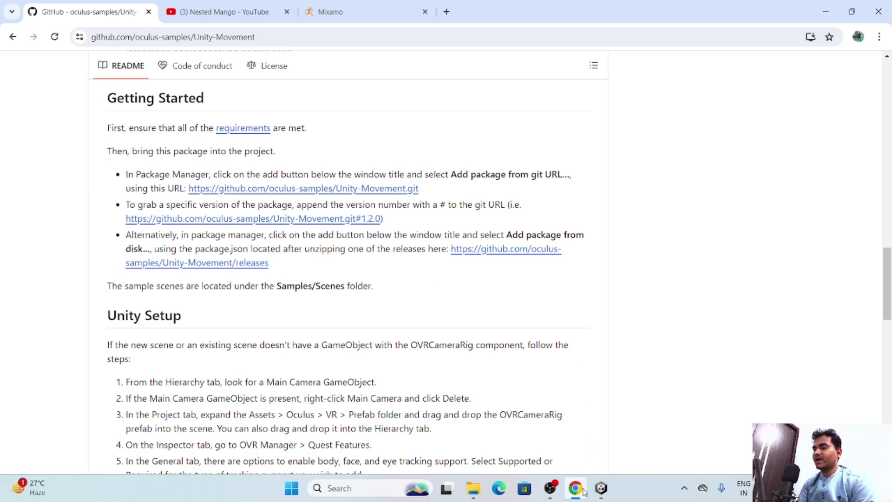
left_click(601, 488)
scroll(70, 404, "up", 2)
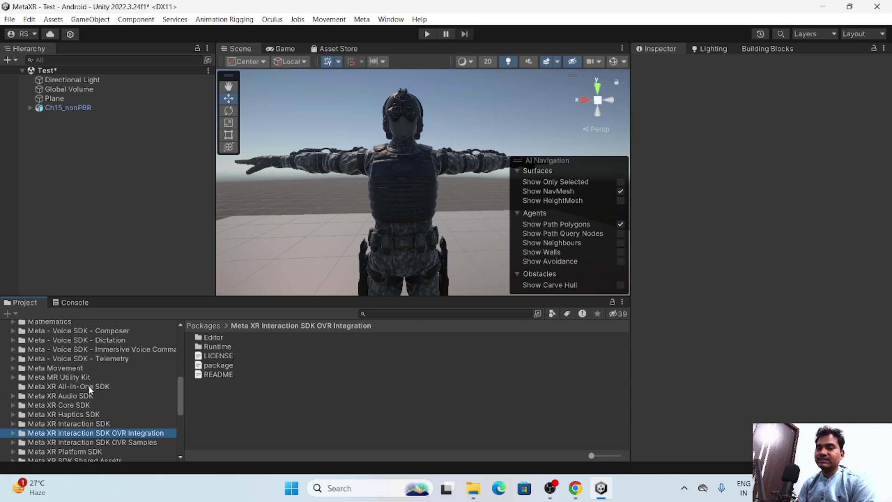
Scroll the Project tree, glance at the GitHub and YouTube tabs, and return to Unity's Meta XR tools menu.
scroll(104, 366, "down", 2)
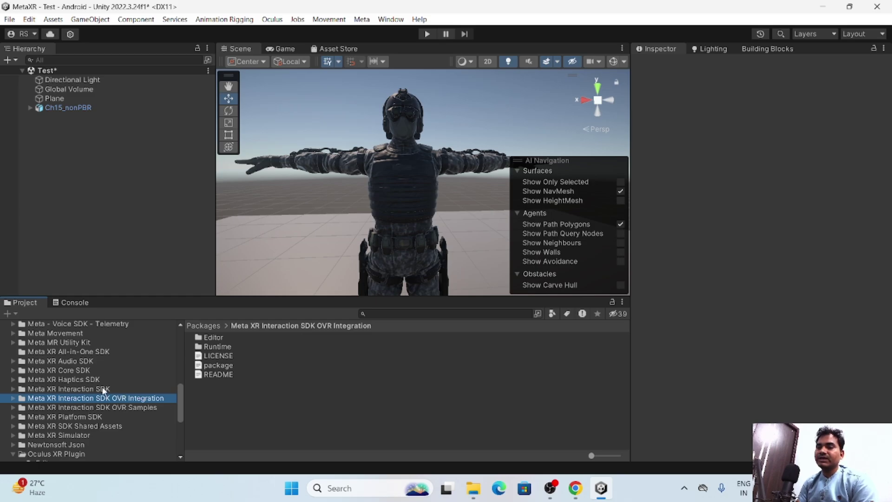
scroll(89, 390, "up", 2)
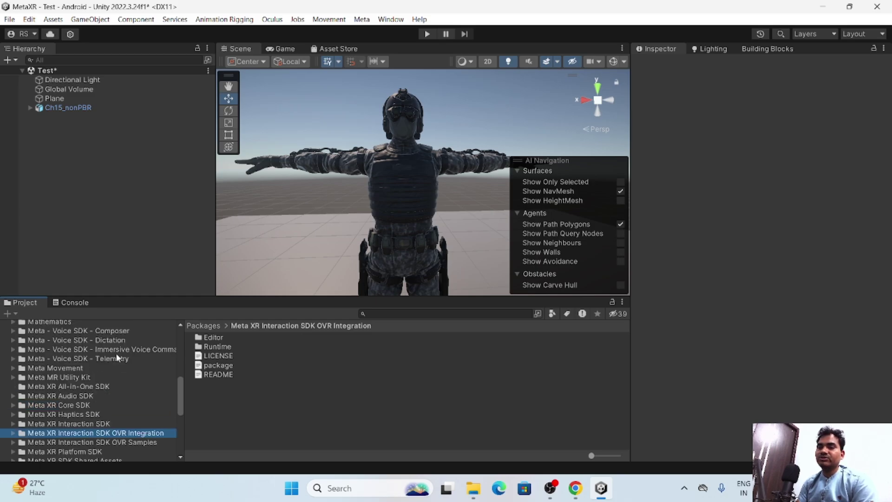
scroll(116, 353, "up", 7)
scroll(64, 358, "up", 4)
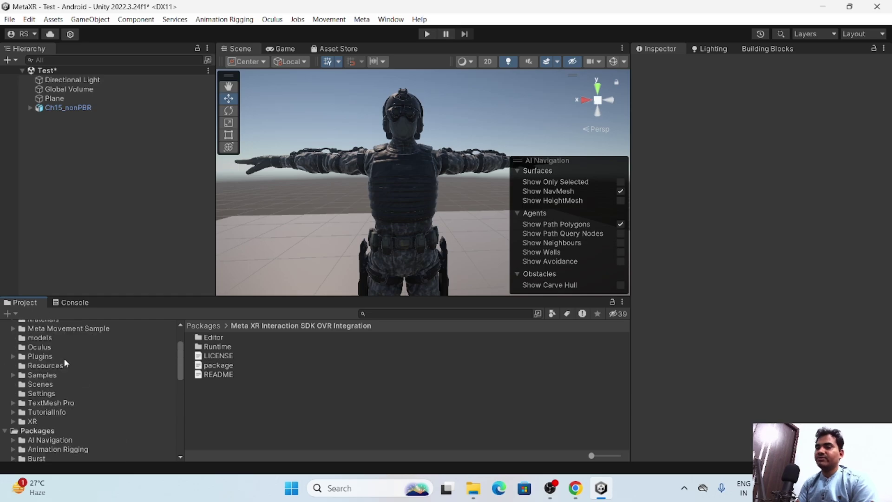
left_click(574, 488)
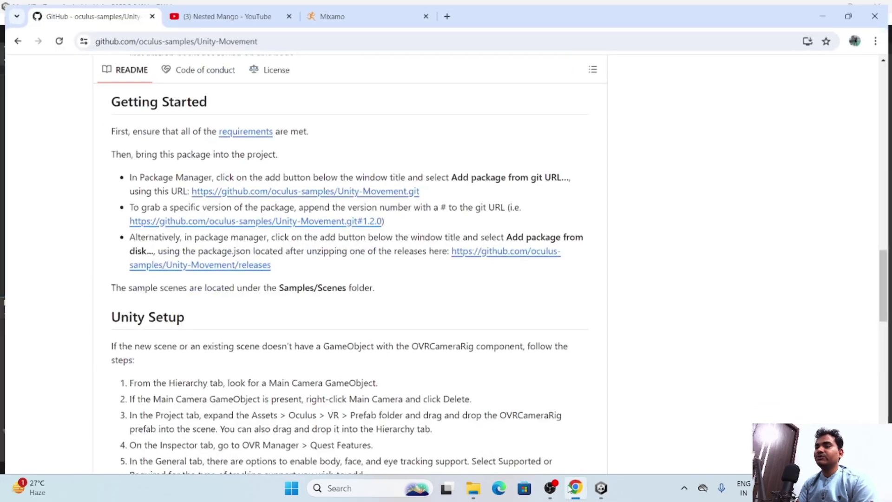
left_click(208, 14)
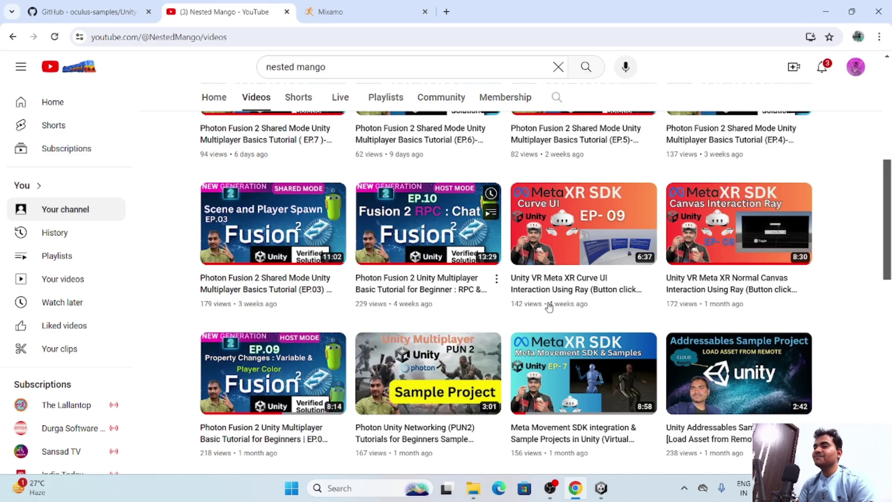
key("alt+Tab")
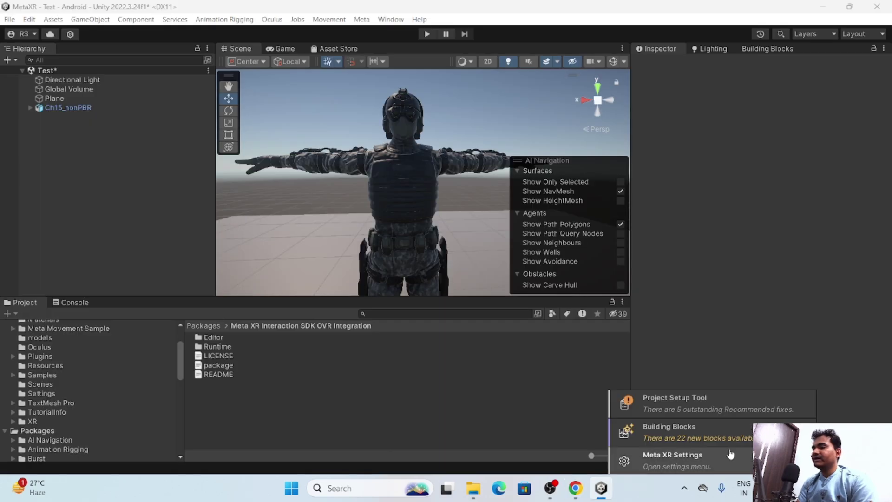
Open Meta XR Building Blocks and add the Camera Rig block to the scene.
left_click(677, 436)
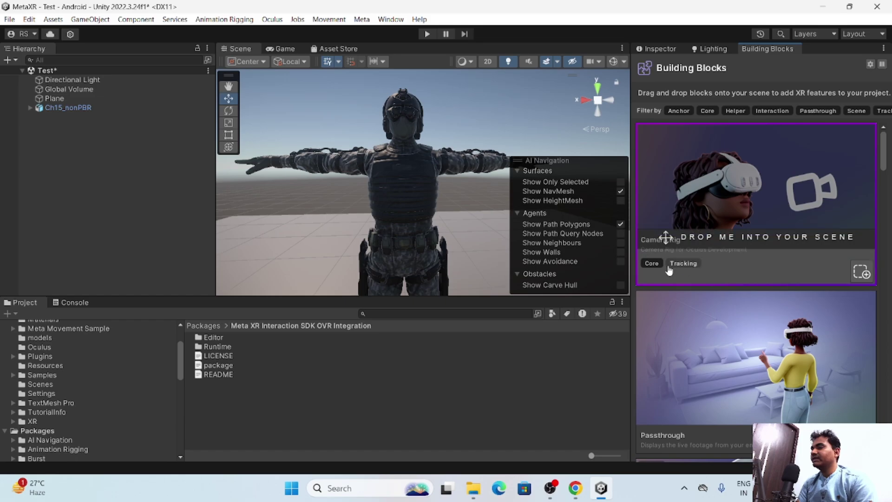
left_click(866, 275)
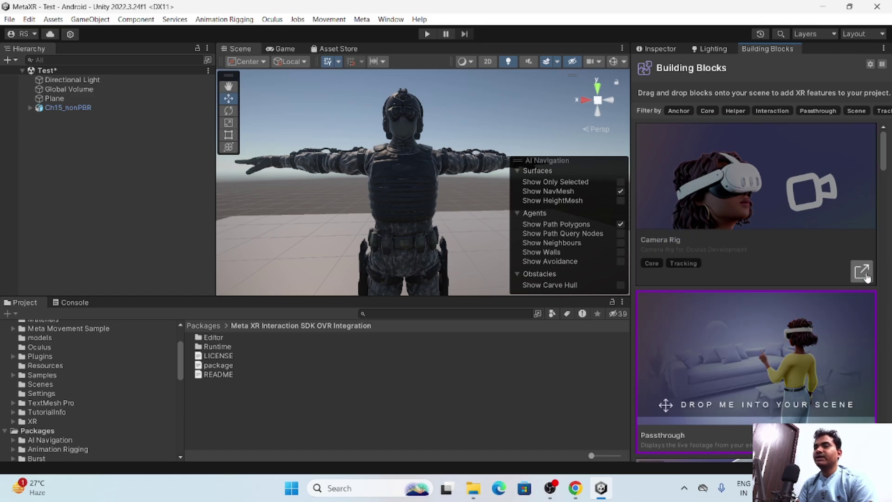
Select [BuildingBlock] Camera Rig in the Inspector and scroll OVR Manager to Quest Features.
left_click(665, 49)
left_click(108, 121)
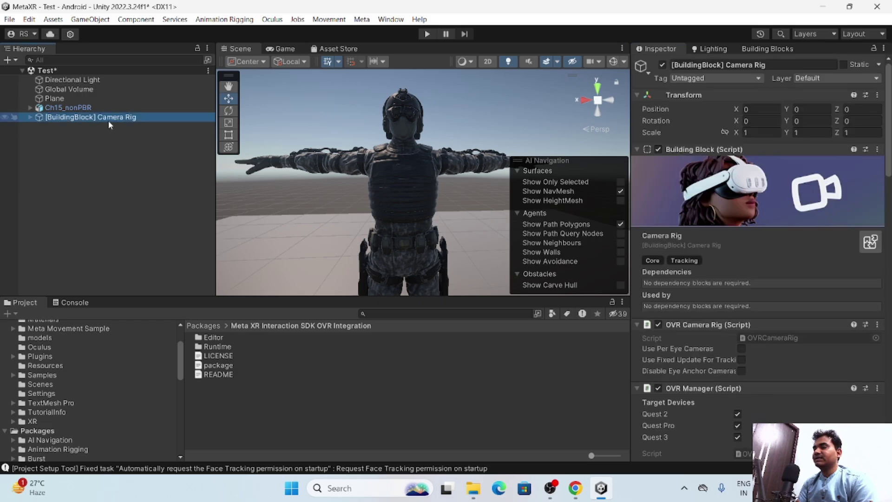
scroll(782, 131, "down", 3)
scroll(660, 284, "down", 3)
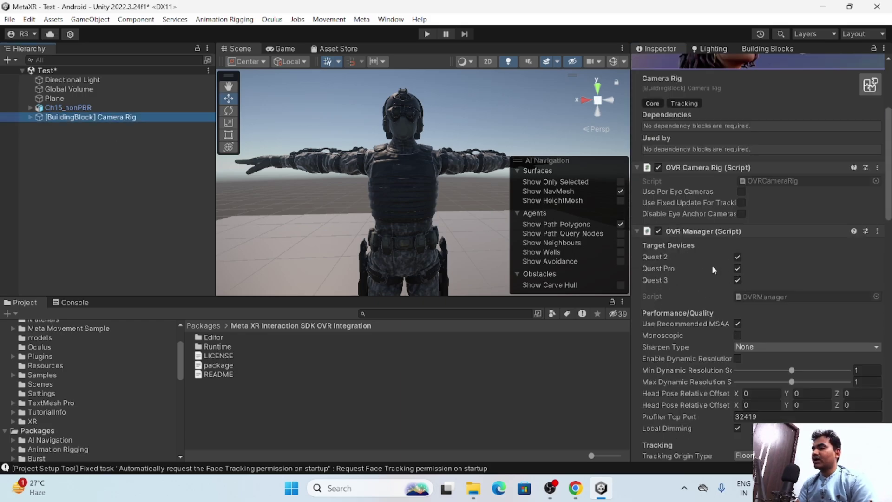
scroll(712, 258, "down", 10)
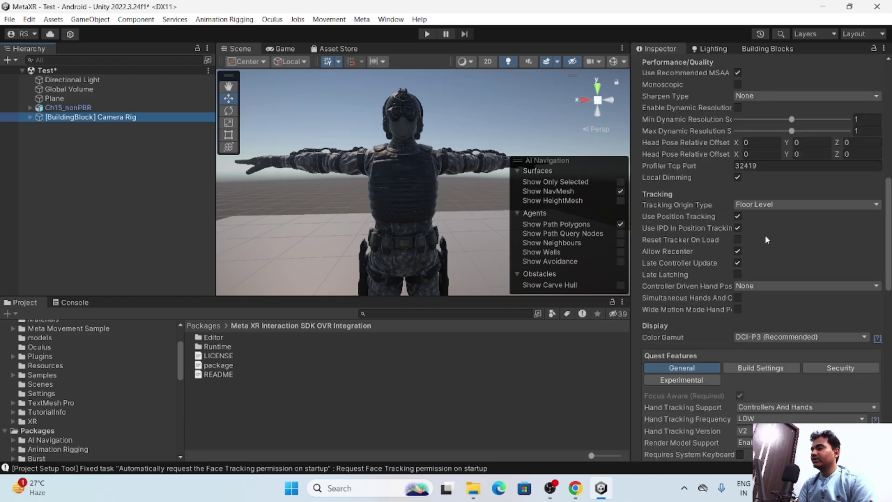
scroll(766, 259, "down", 3)
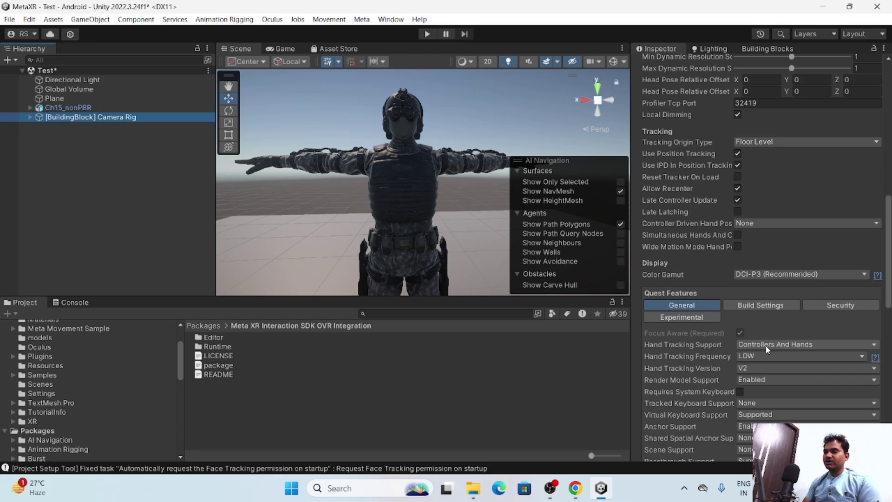
scroll(765, 345, "down", 3)
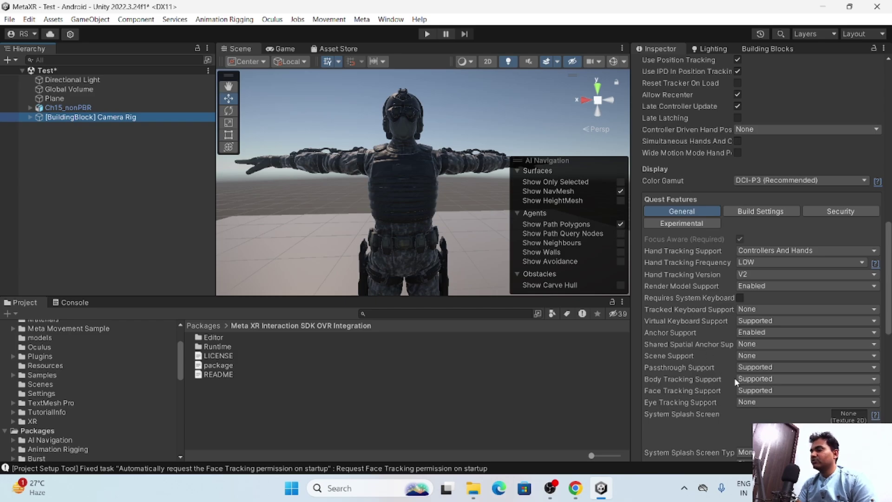
Keep Body Tracking Support on Supported, expand Permission Requests On Startup, and save the scene.
left_click(751, 384)
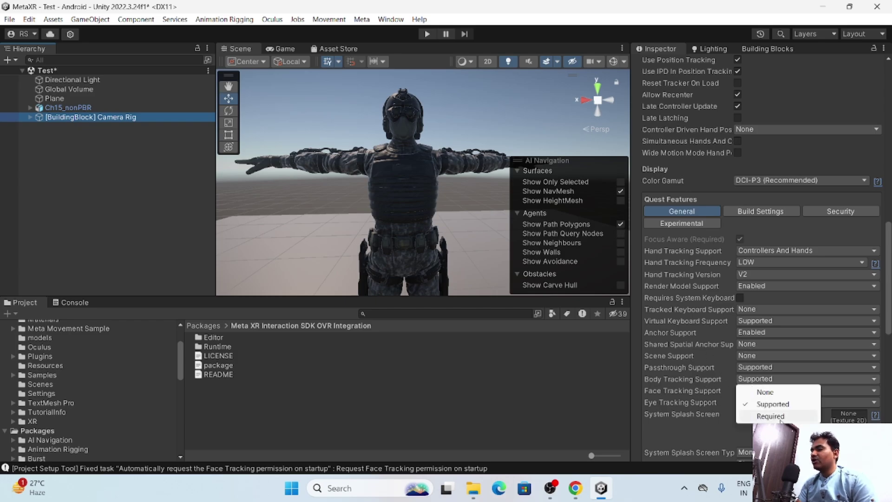
left_click(706, 377)
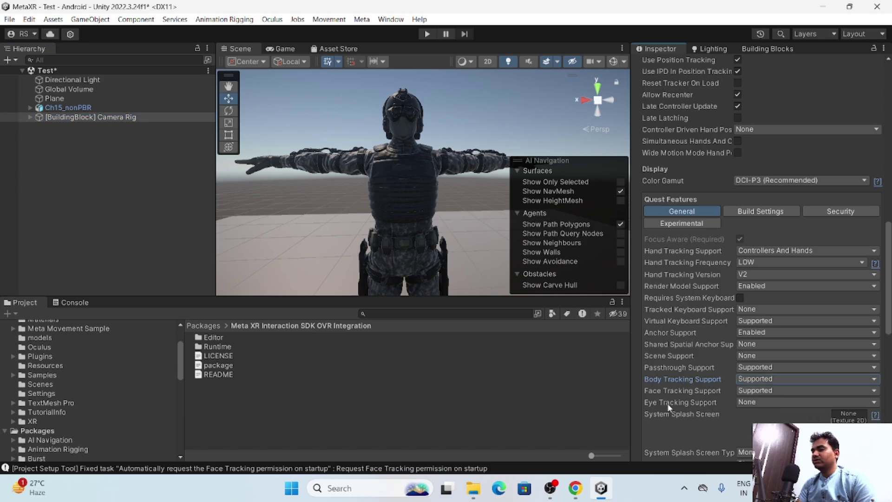
scroll(714, 300, "down", 3)
scroll(704, 299, "down", 4)
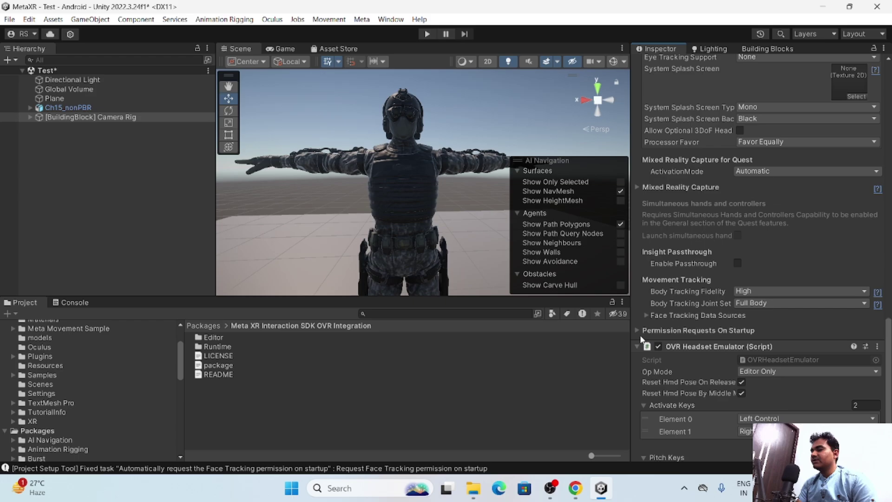
left_click(652, 331)
scroll(693, 298, "down", 1)
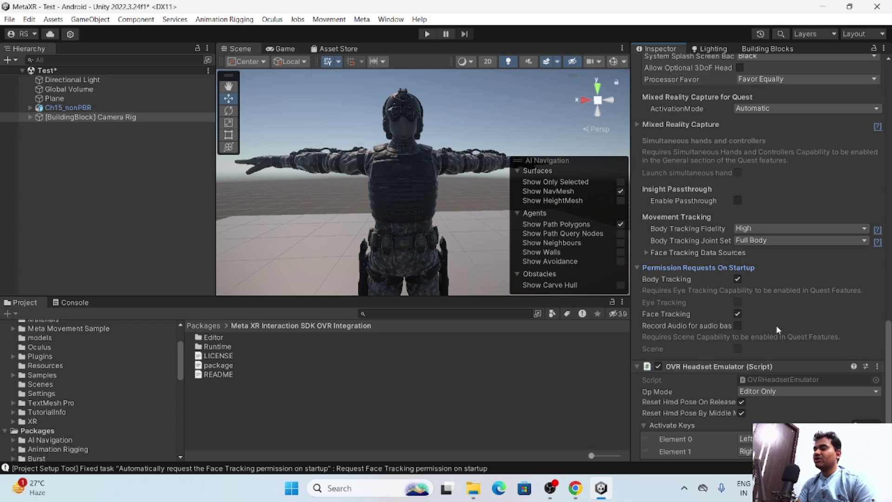
key("ctrl+s")
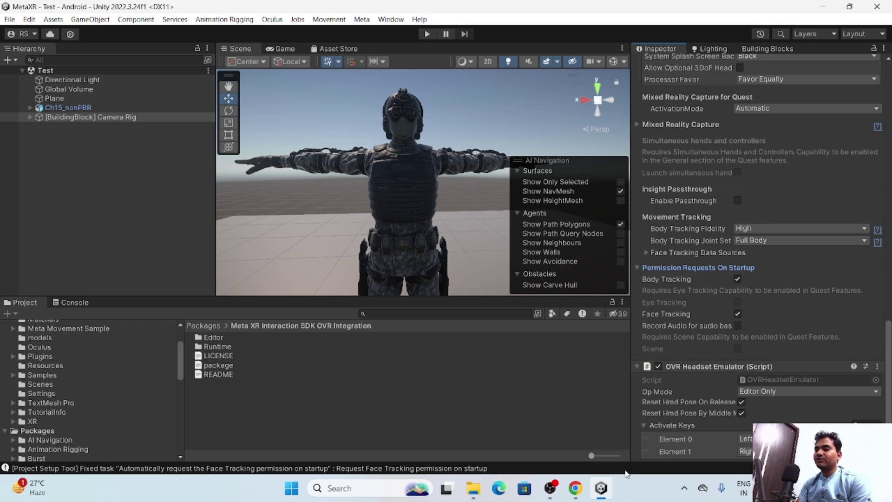
Set Body Tracking Fidelity to High and deselect the Camera Rig.
scroll(767, 268, "down", 3)
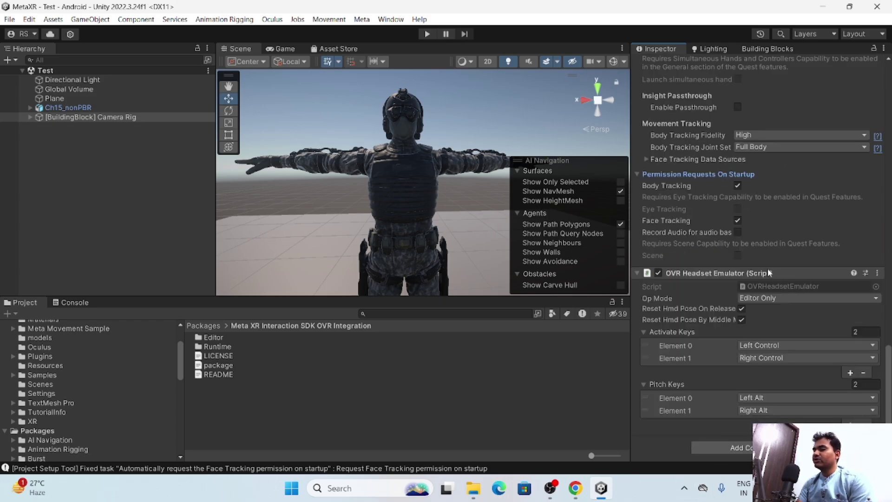
scroll(754, 219, "up", 1)
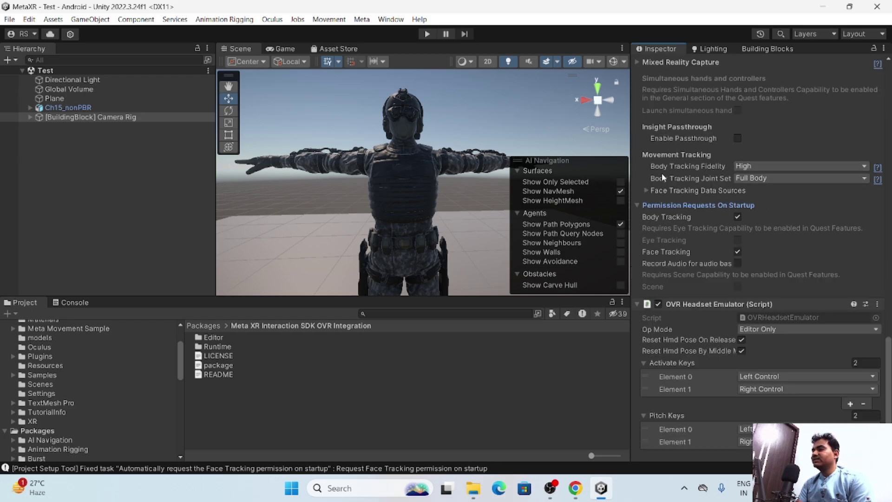
left_click(750, 171)
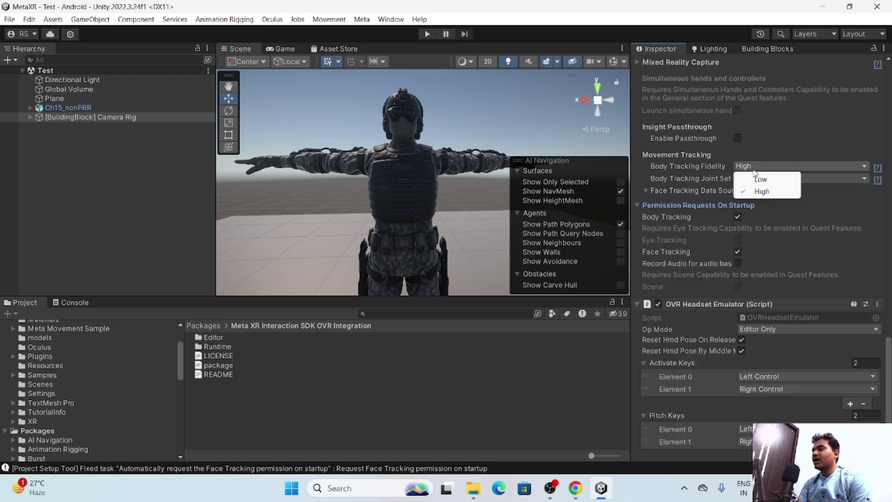
left_click(795, 197)
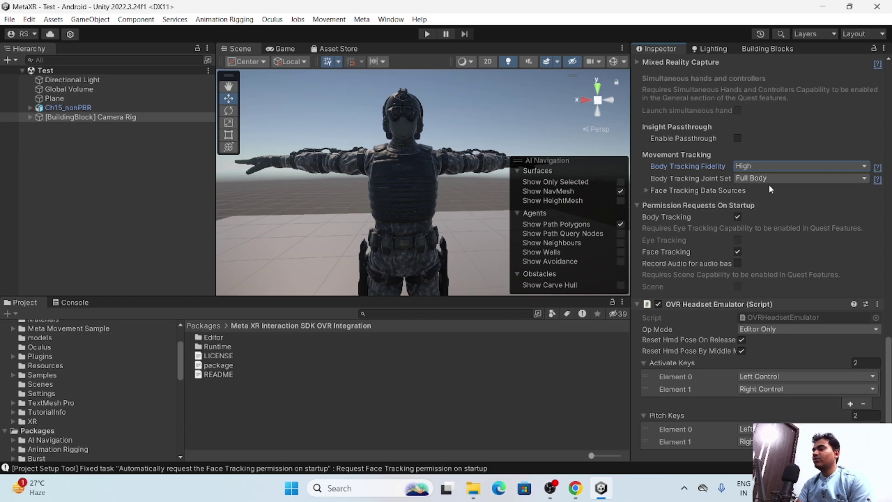
left_click(85, 205)
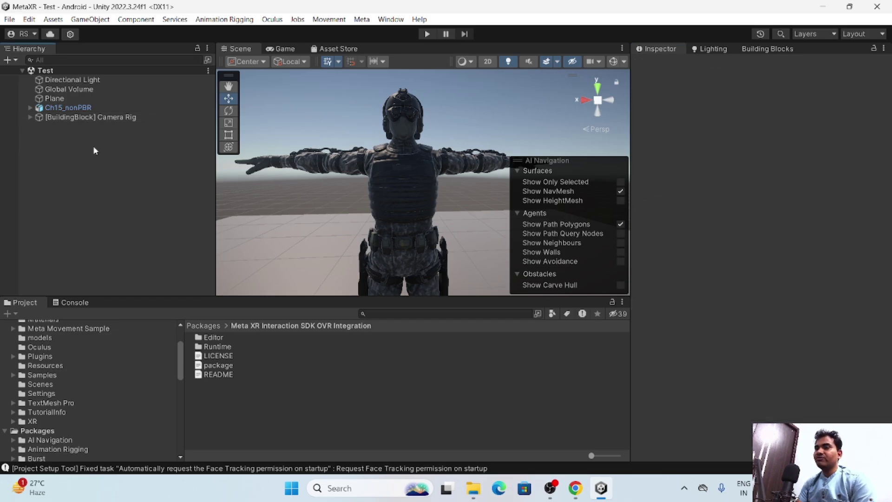
Select Ch15_nonPBR and try GameObject > Movement Samples > Body Tracking > full body retargeting.
left_click_drag(90, 116, 71, 146)
left_click(79, 108)
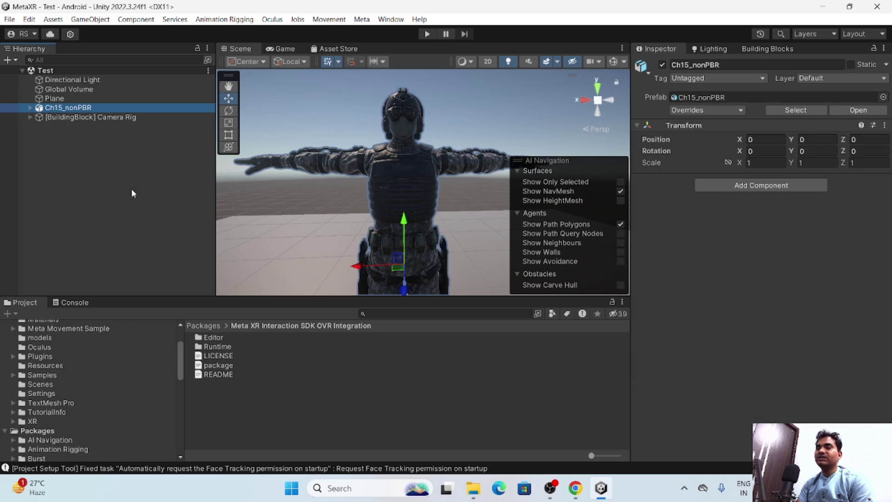
left_click(93, 19)
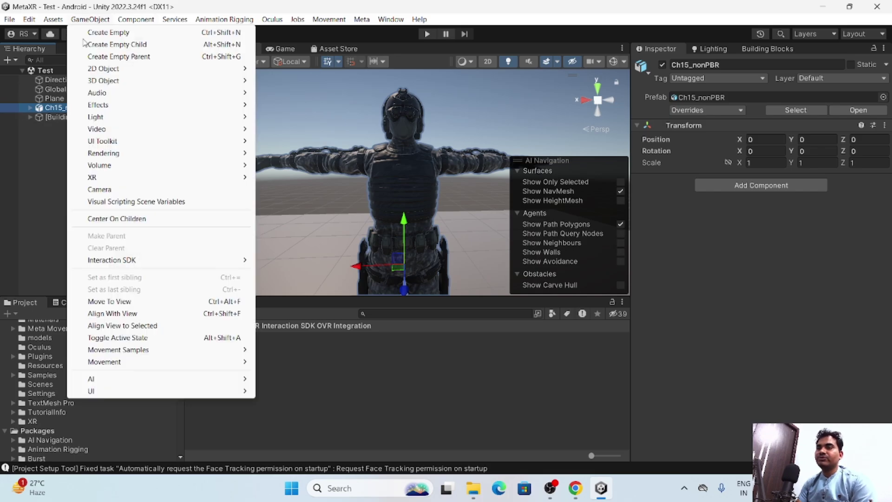
mouse_move(139, 351)
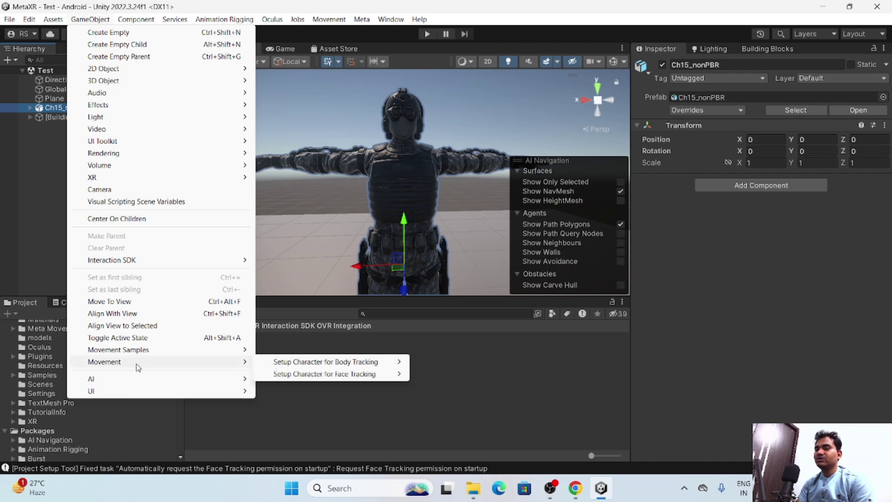
mouse_move(340, 365)
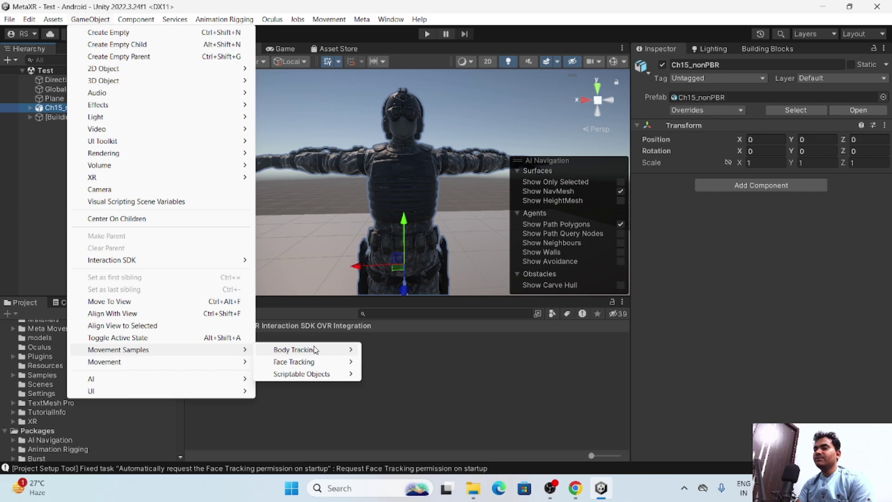
mouse_move(318, 350)
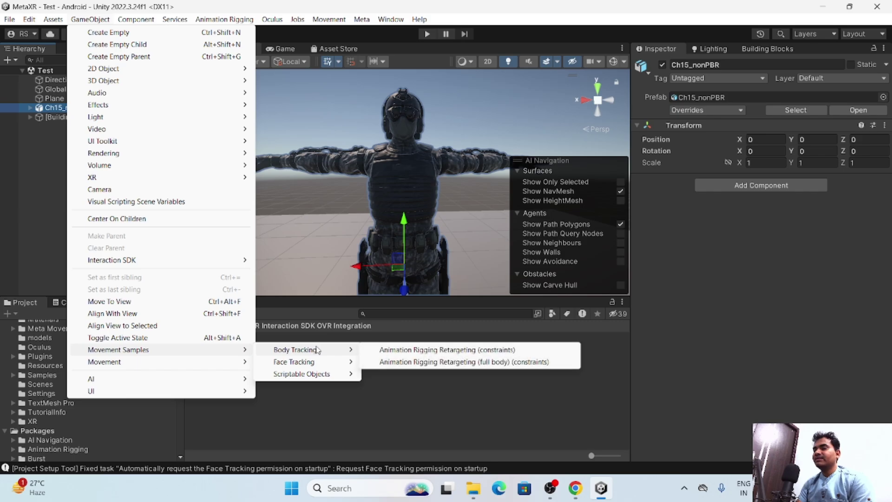
left_click(480, 363)
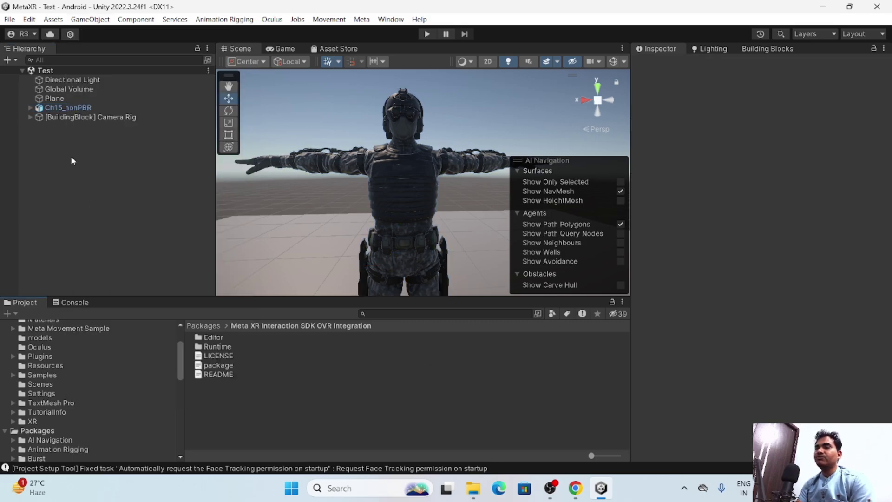
Expand Ch15_nonPBR to reveal its Ch15 mesh and mixamorig:Hips, selecting the Ch15 mesh.
left_click(73, 109)
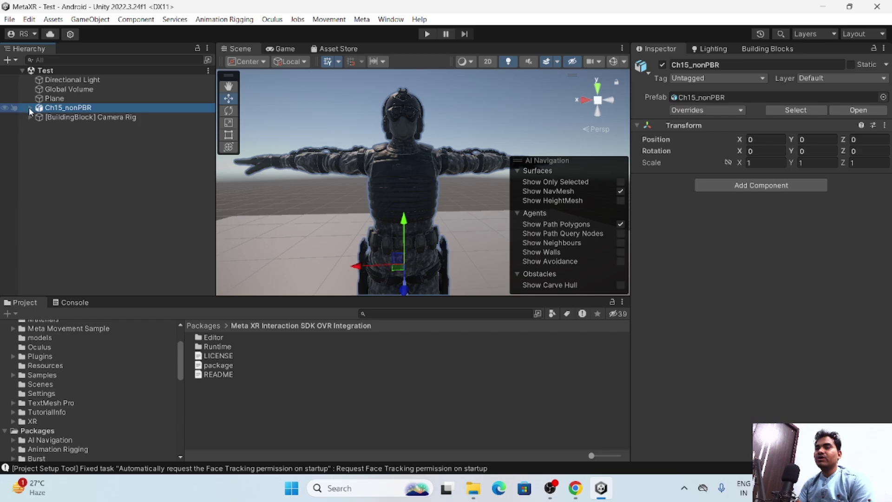
left_click(29, 107)
left_click(59, 117)
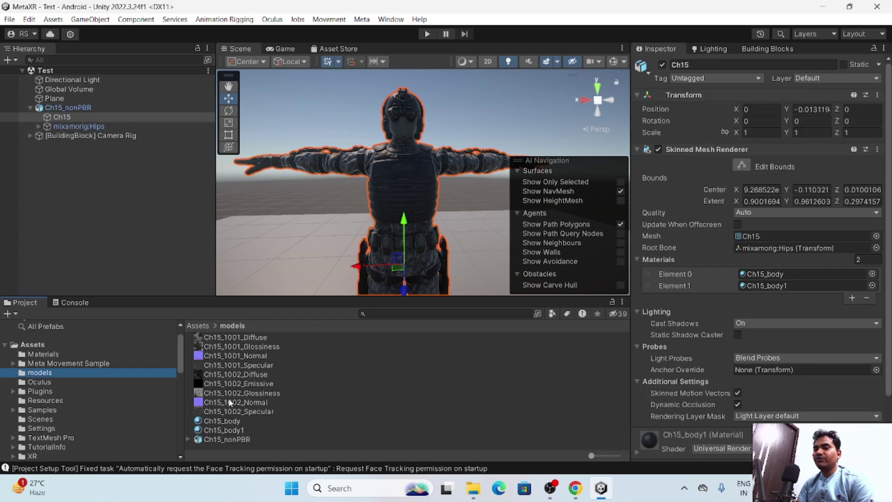
Set the Ch15_nonPBR asset's Rig Animation Type to Humanoid, apply it, and open Configure.
left_click(232, 439)
left_click(764, 97)
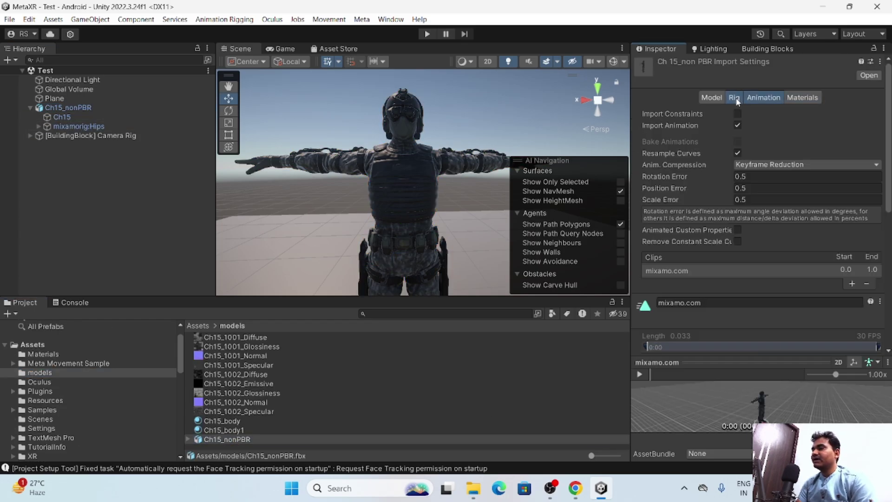
left_click(736, 99)
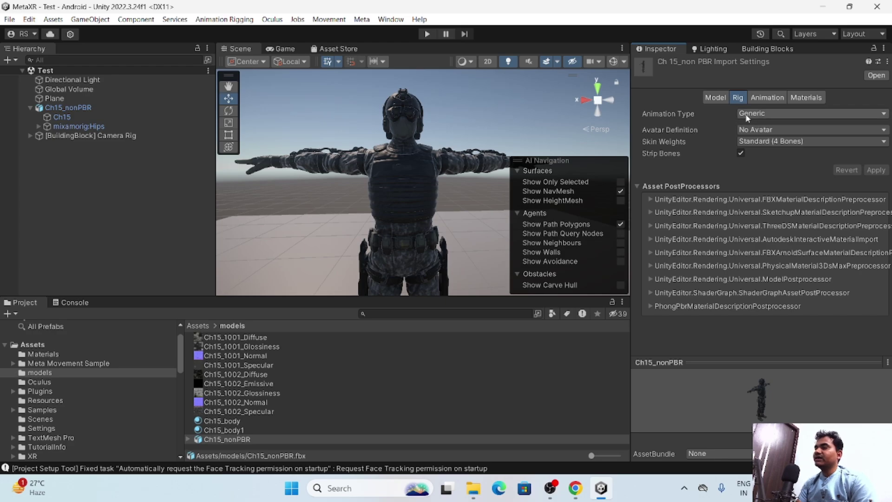
left_click(753, 115)
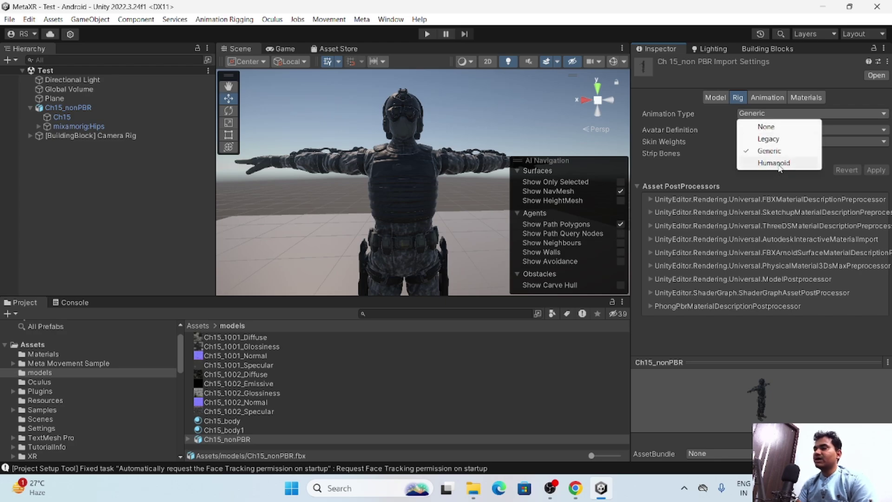
left_click(774, 163)
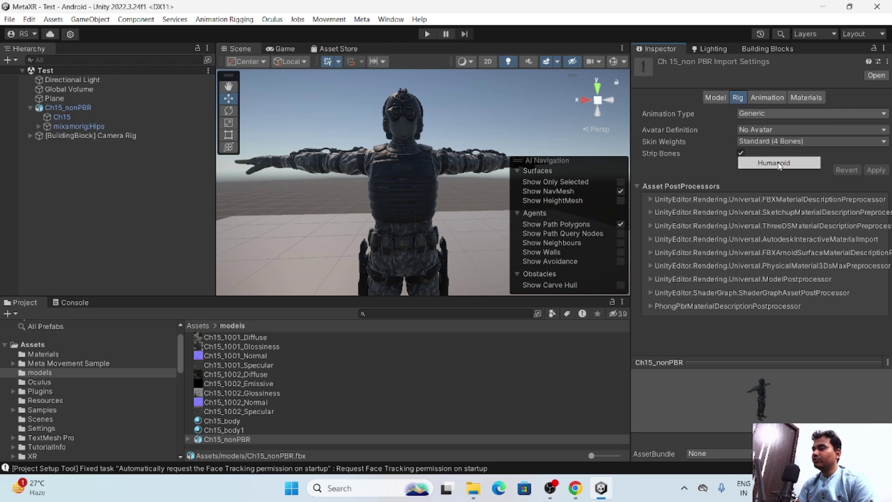
left_click(868, 209)
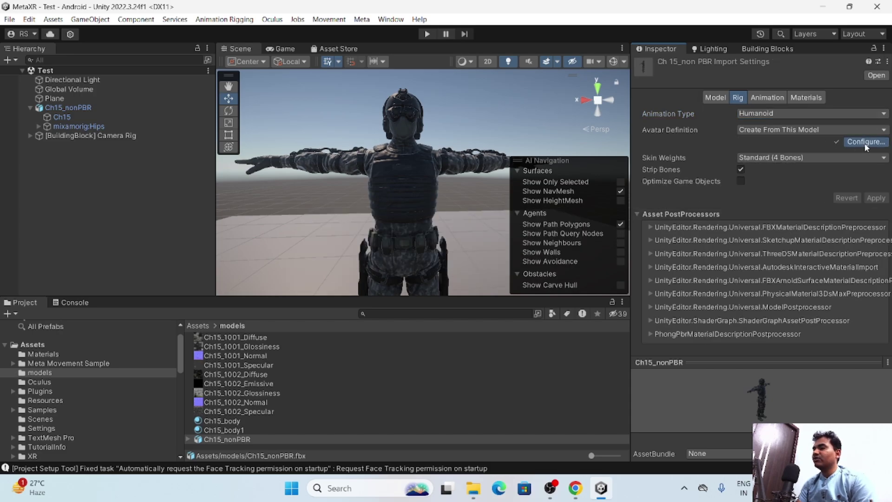
left_click(866, 142)
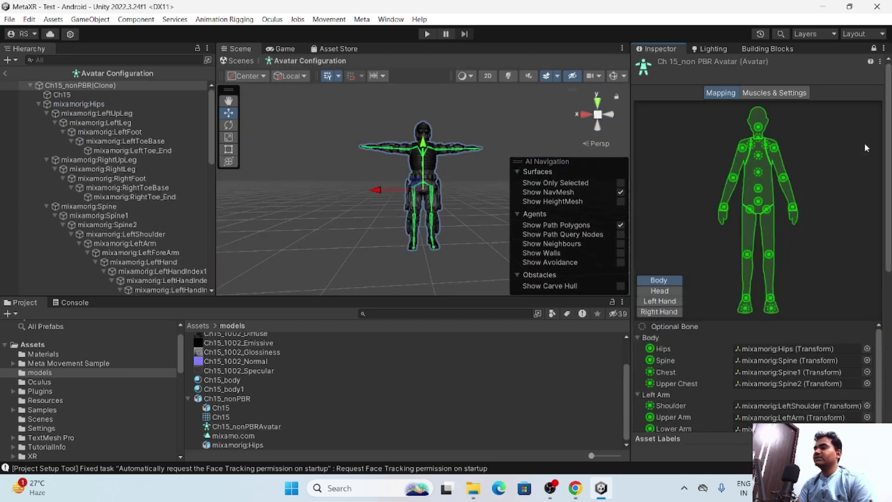
Tick Translation DoF under Muscles & Settings, apply the avatar changes, and click Done.
left_click(786, 92)
scroll(845, 247, "down", 1)
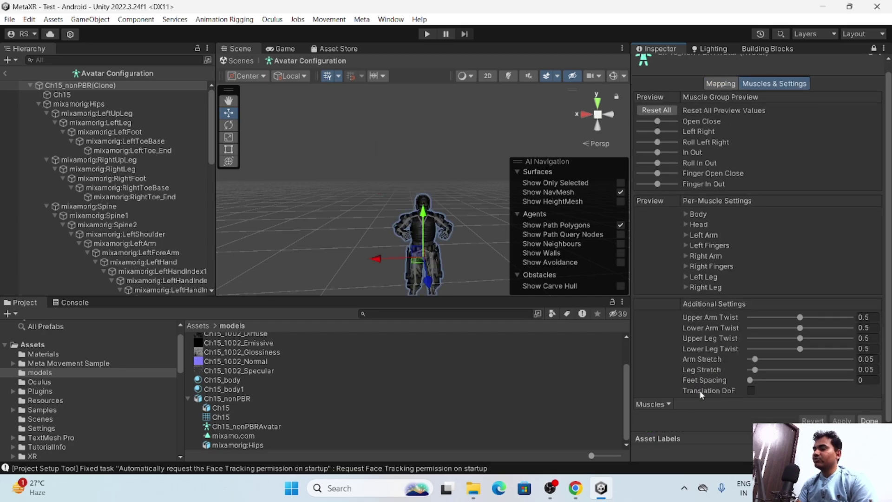
left_click(752, 391)
left_click(843, 421)
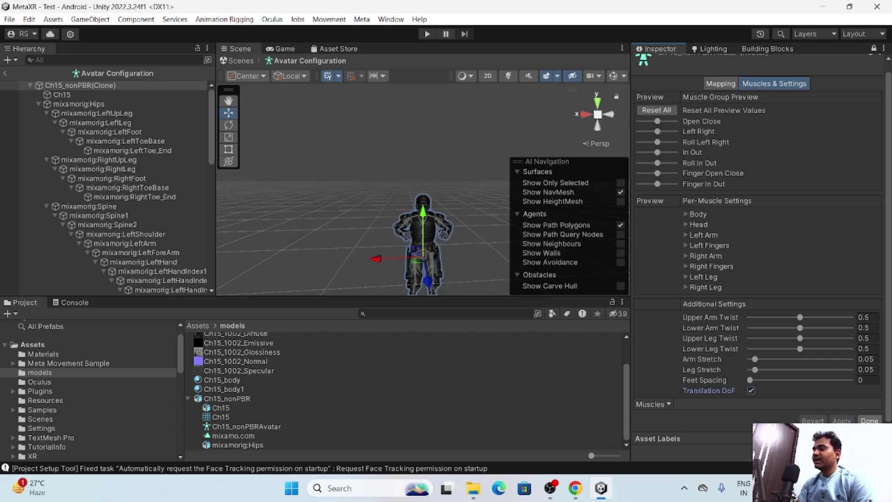
left_click(870, 421)
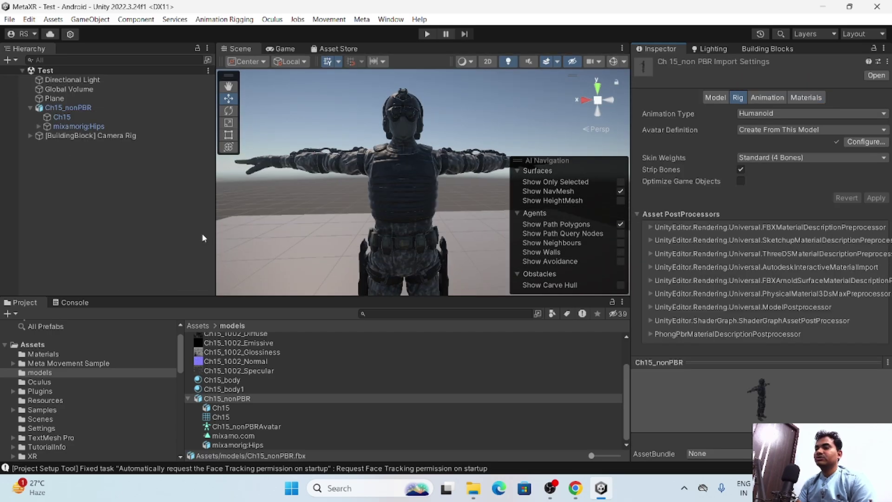
With Ch15_nonPBR selected, navigate to GameObject > Movement Samples > Body Tracking.
left_click(74, 108)
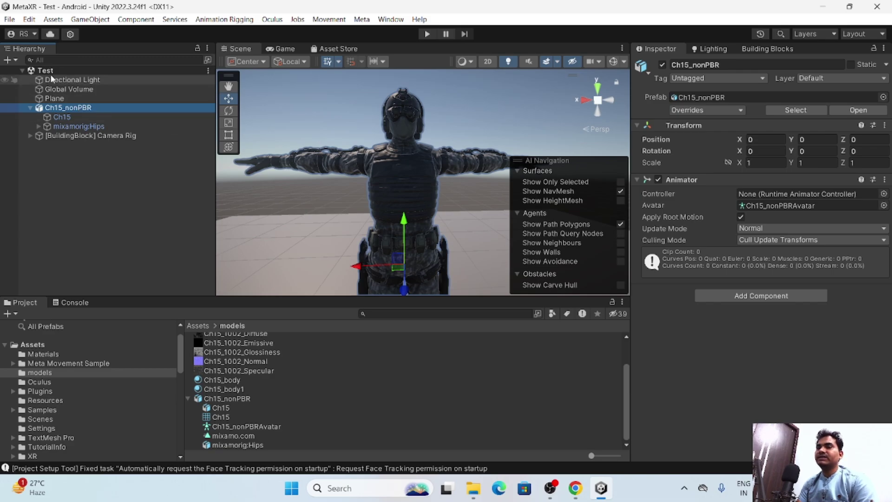
left_click(83, 19)
mouse_move(107, 349)
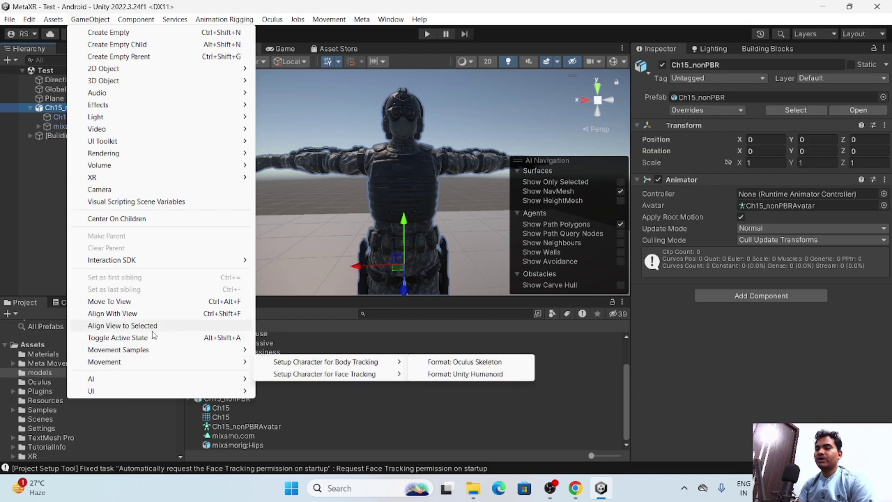
mouse_move(173, 355)
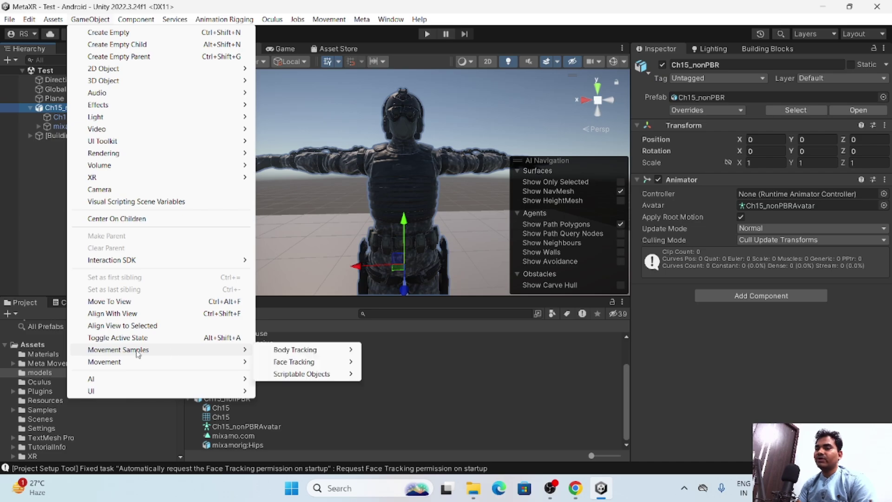
mouse_move(311, 351)
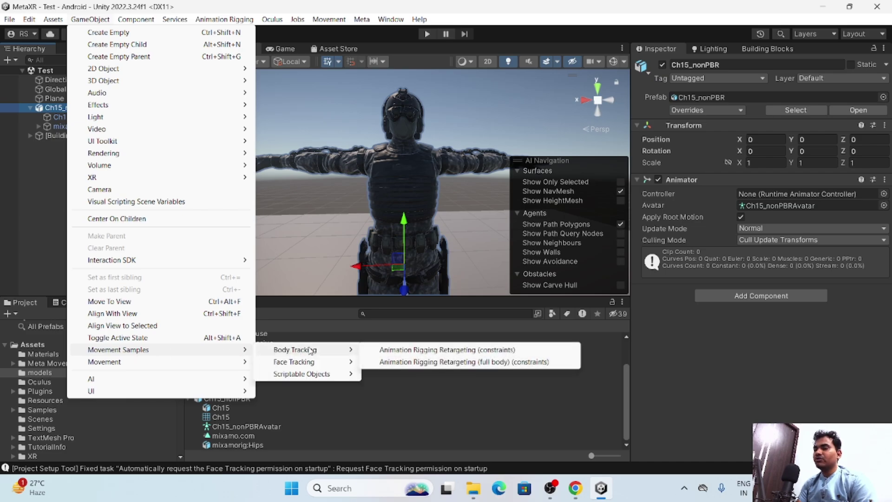
Add Animation Rigging Retargeting (full body) (constraints) to Ch15_nonPBR, keeping Provided Skeleton Type Full Body.
left_click(516, 363)
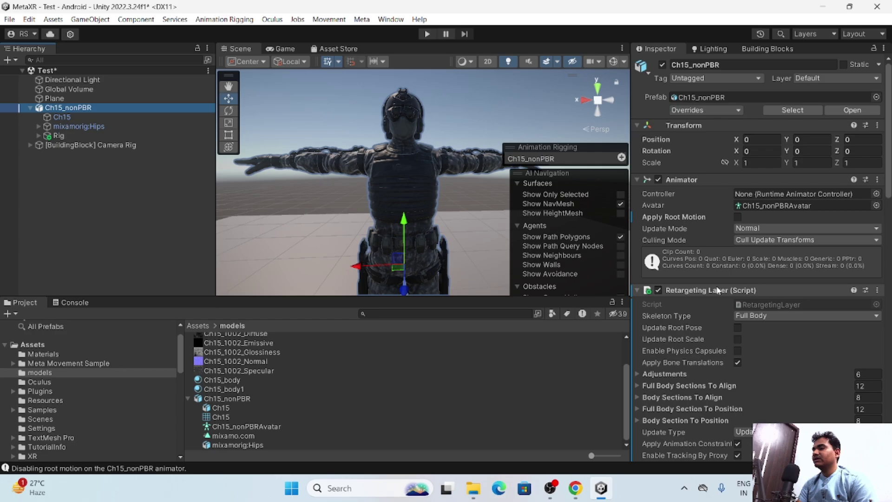
scroll(700, 242, "down", 10)
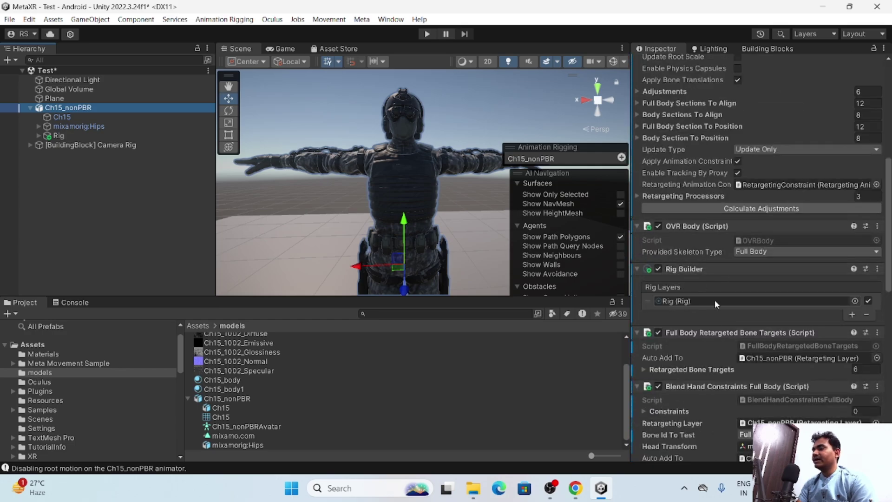
left_click(747, 254)
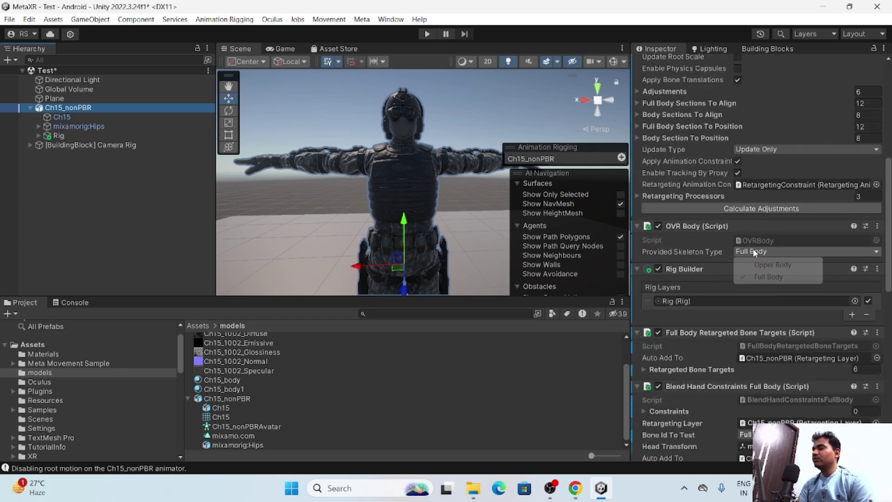
left_click(717, 252)
scroll(742, 239, "down", 6)
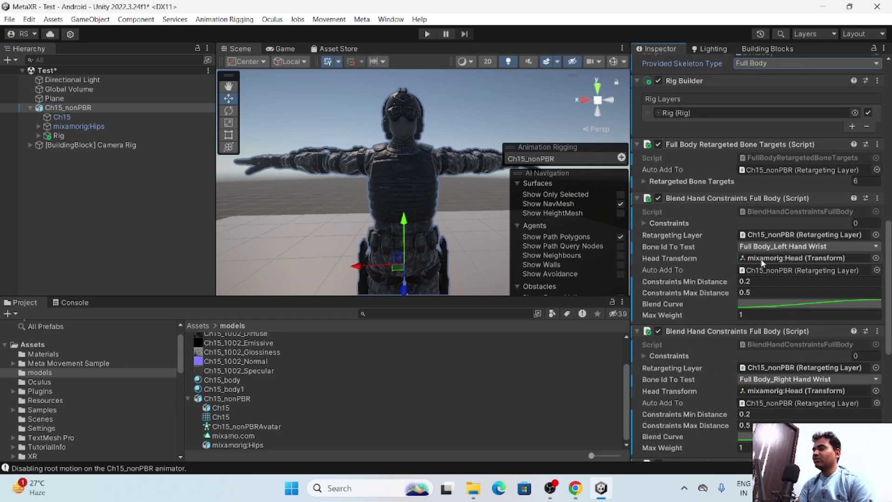
scroll(744, 242, "down", 9)
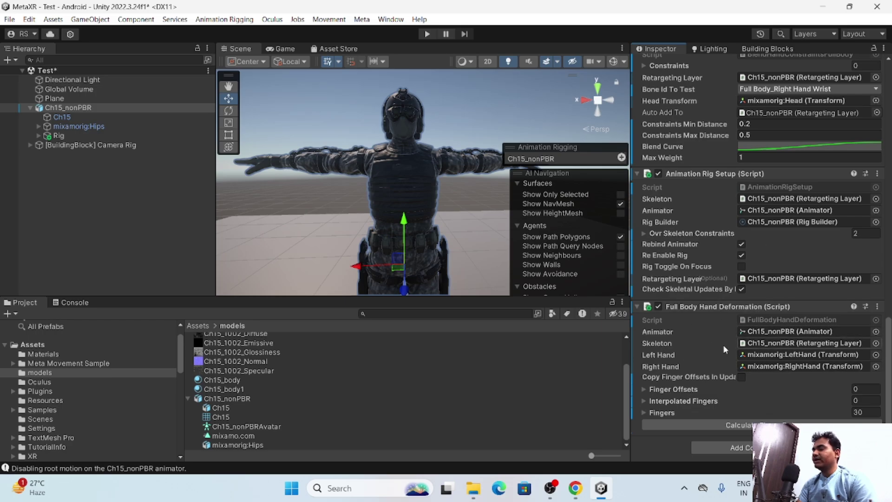
scroll(762, 244, "up", 15)
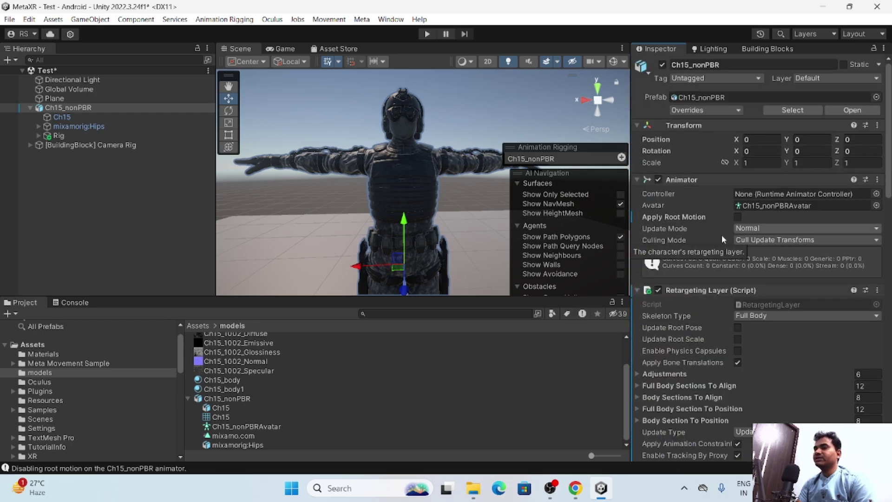
Inspect the Rig object and its Deformation constraint, then collapse Ch15_nonPBR.
left_click(50, 136)
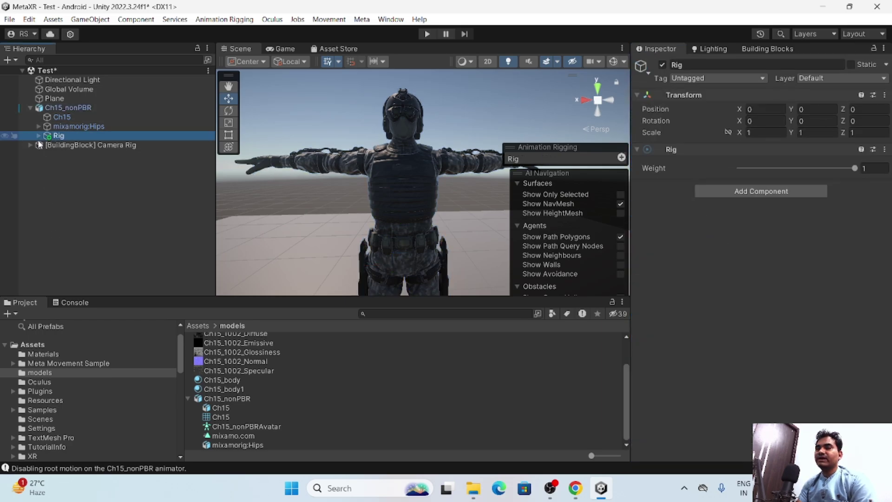
left_click(39, 135)
left_click(50, 154)
left_click(47, 155)
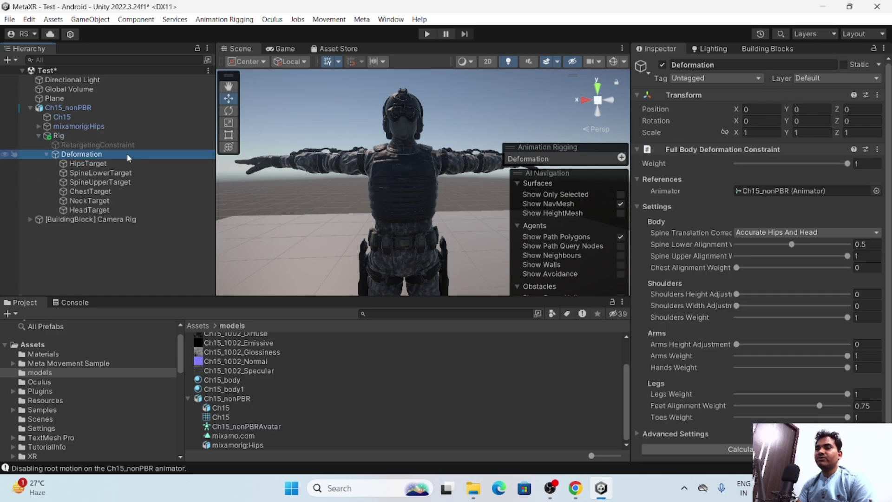
left_click(26, 107)
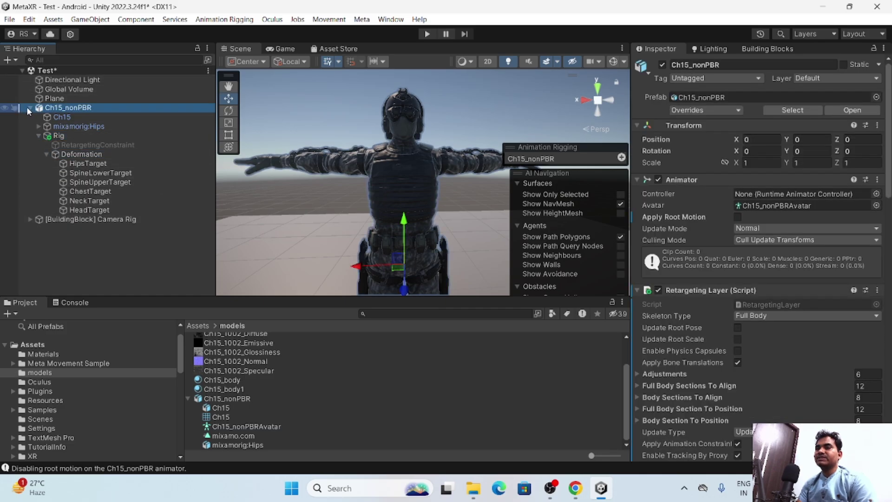
left_click(28, 107)
Save the Test scene and reselect Ch15_nonPBR to review its components.
left_click(72, 197)
key("ctrl+s")
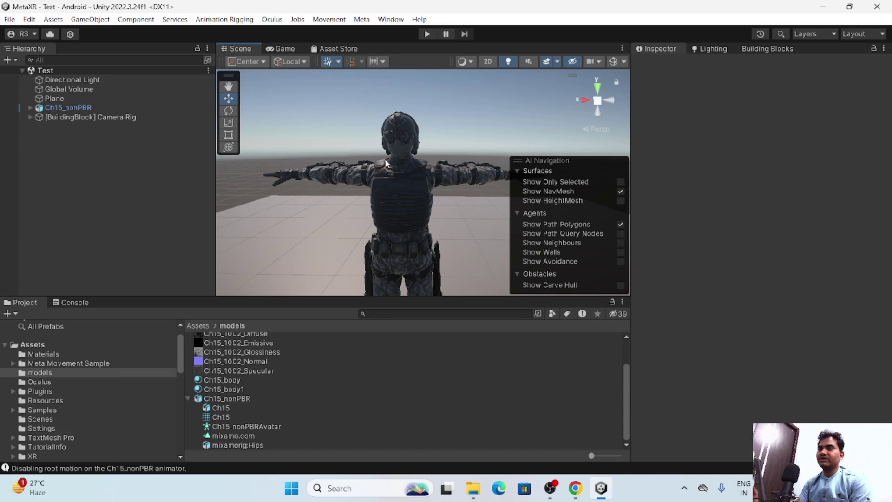
left_click(65, 107)
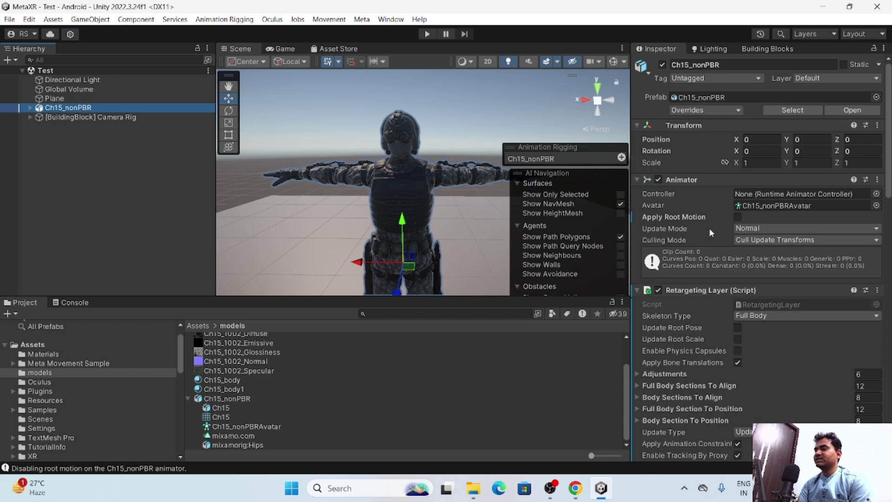
scroll(710, 227, "down", 3)
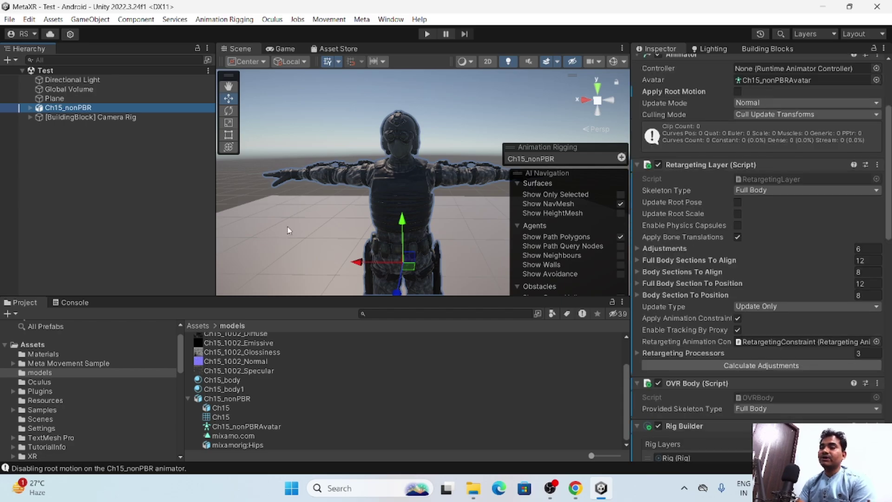